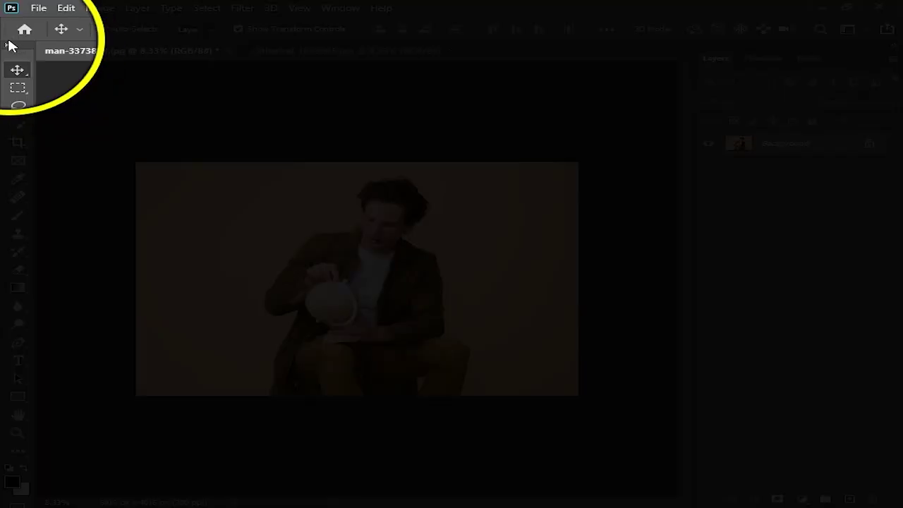
Unlock the man-3373868.jpg Background as Layer 0 and duplicate it into Layer 0 copy.
click(10, 46)
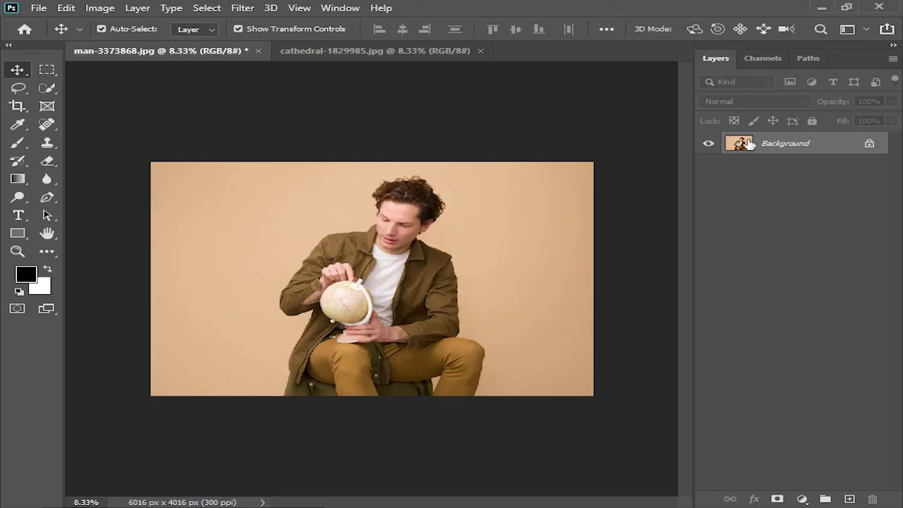
right_click(749, 144)
key(Escape)
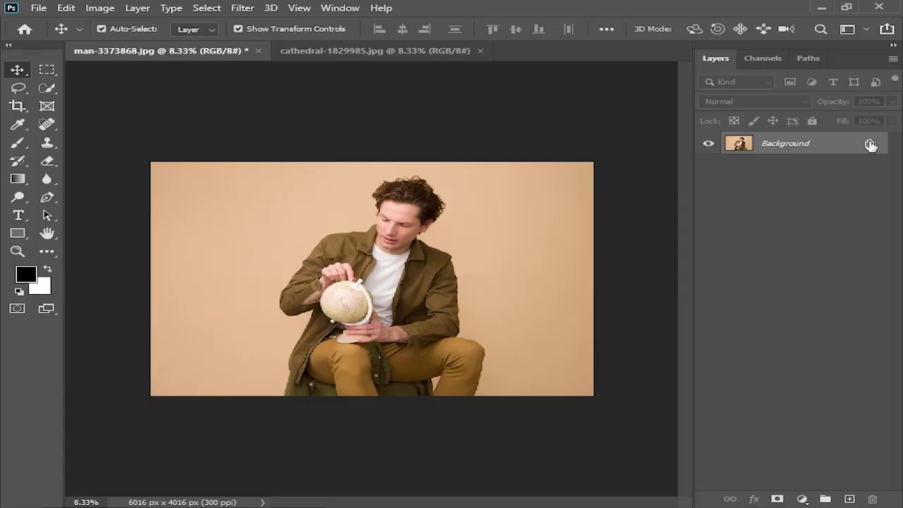
click(871, 145)
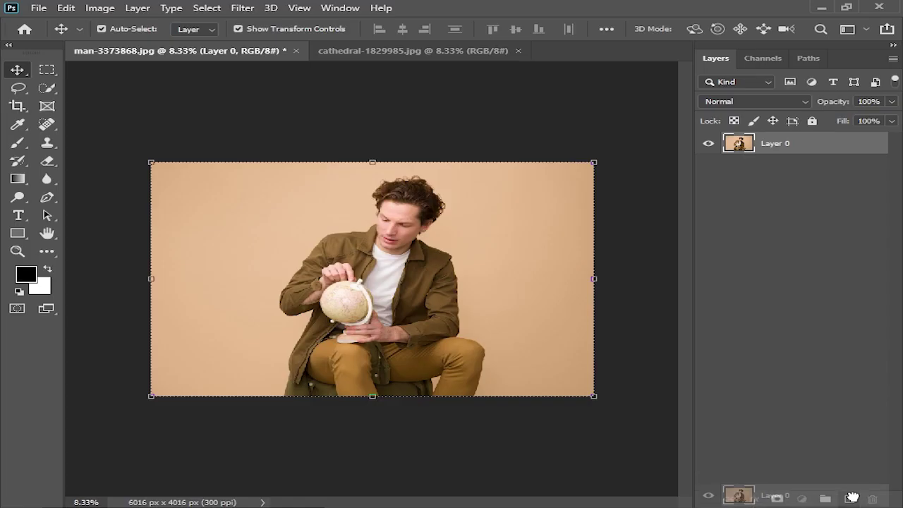
drag(864, 147, 849, 498)
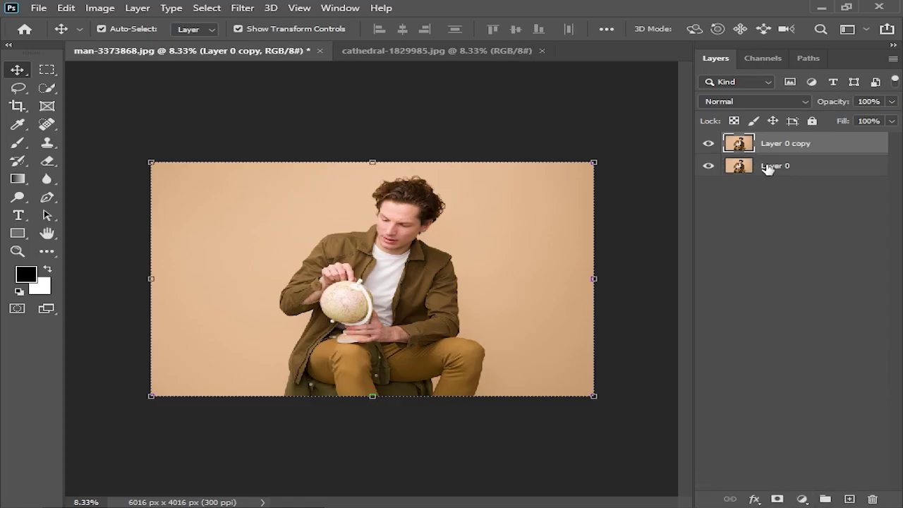
Switch the Layers panel to Large Thumbnails and zoom in on the man.
right_click(740, 144)
click(743, 274)
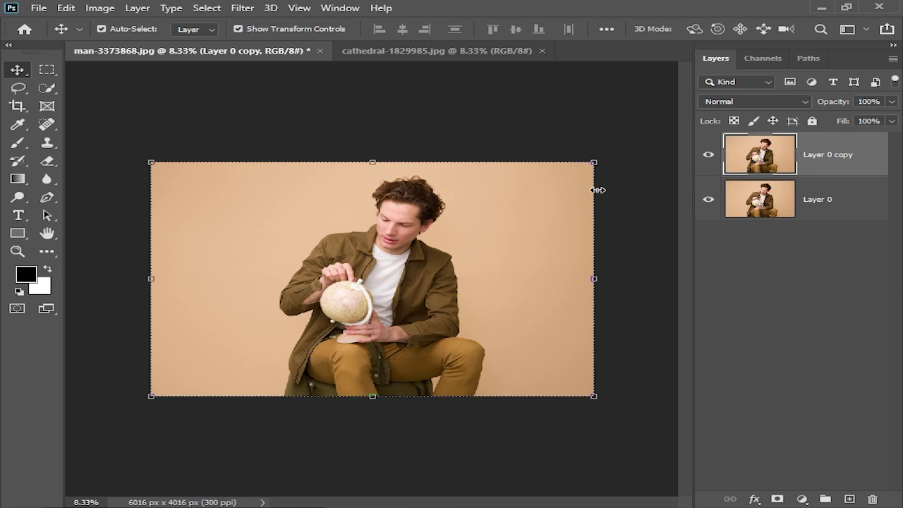
key(ctrl+plus)
key(ctrl+plus)
key(ctrl+plus)
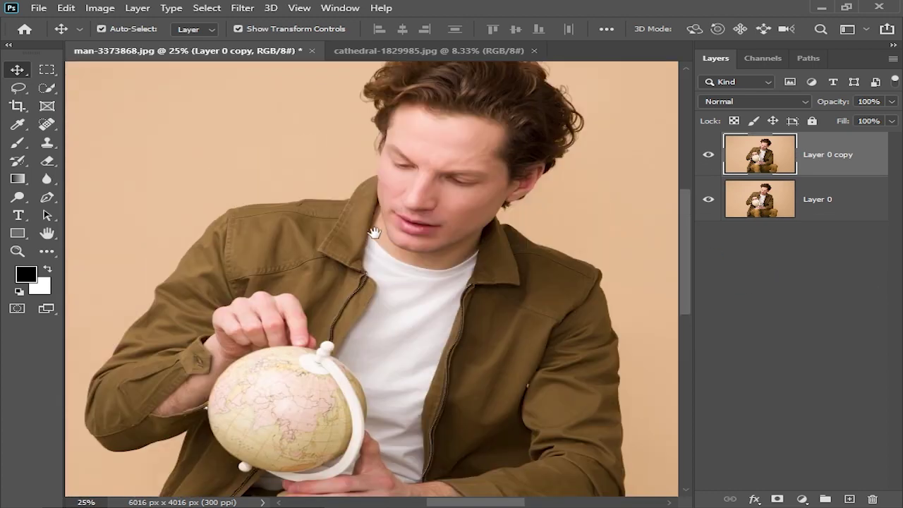
With the Pen tool, zoom to the jacket edge and place the first path anchor.
click(47, 197)
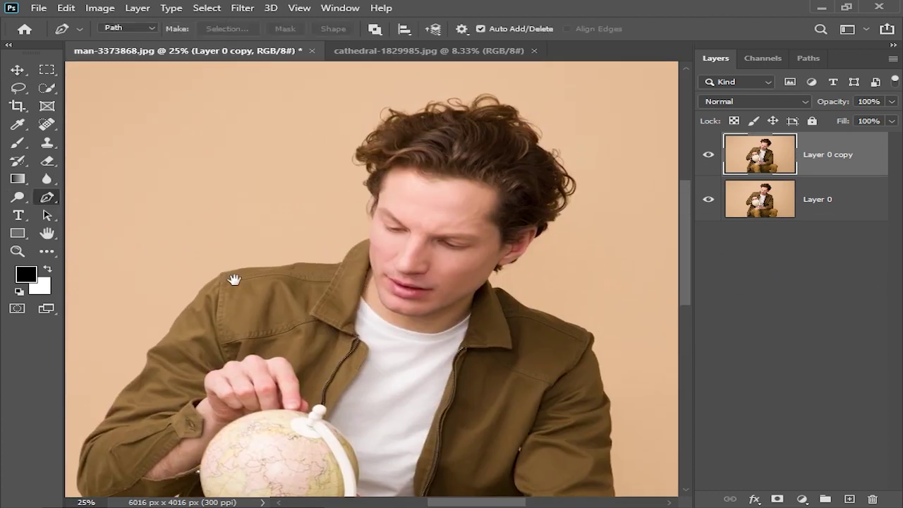
scroll(232, 277, down, 5)
scroll(232, 278, down, 5)
key(ctrl+plus)
key(ctrl+plus)
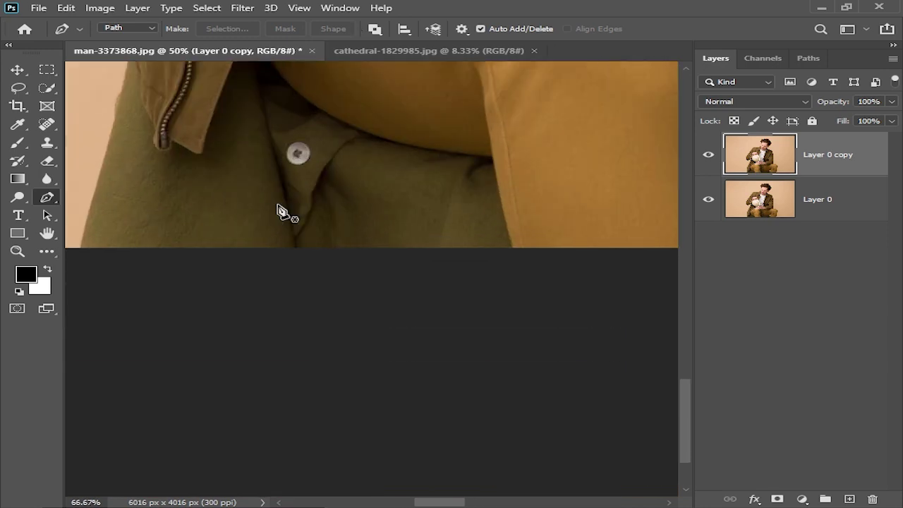
key(ctrl+plus)
key(ctrl+plus)
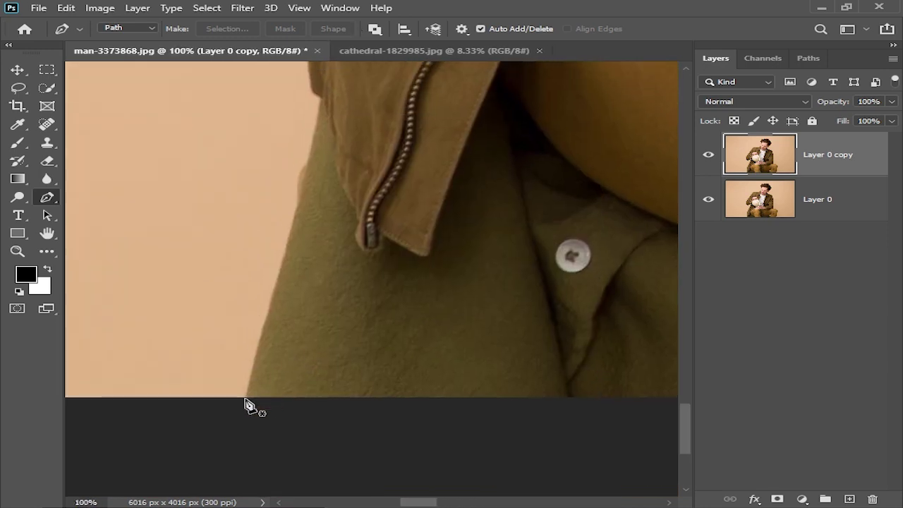
click(249, 399)
scroll(309, 357, up, 3)
scroll(312, 303, up, 2)
Continue the path with curved anchors up the jacket's outer edge.
click(312, 299)
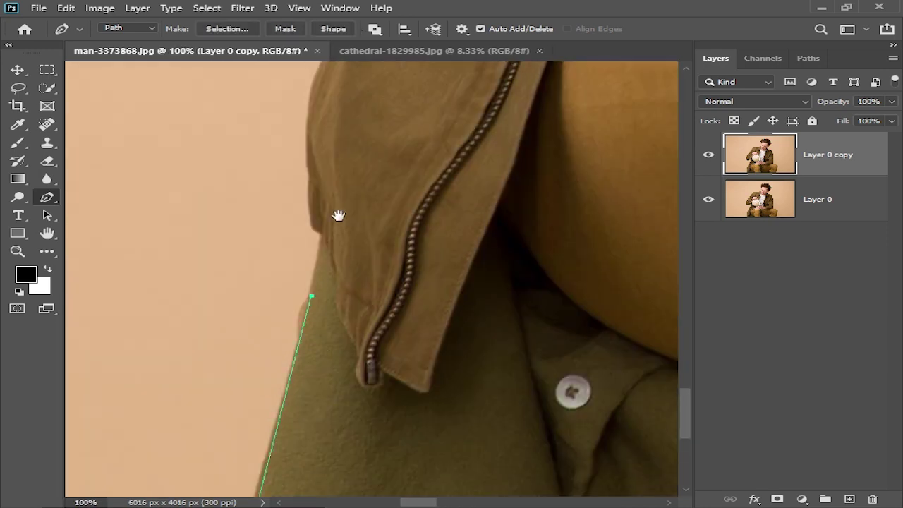
scroll(325, 275, up, 3)
drag(310, 309, 309, 332)
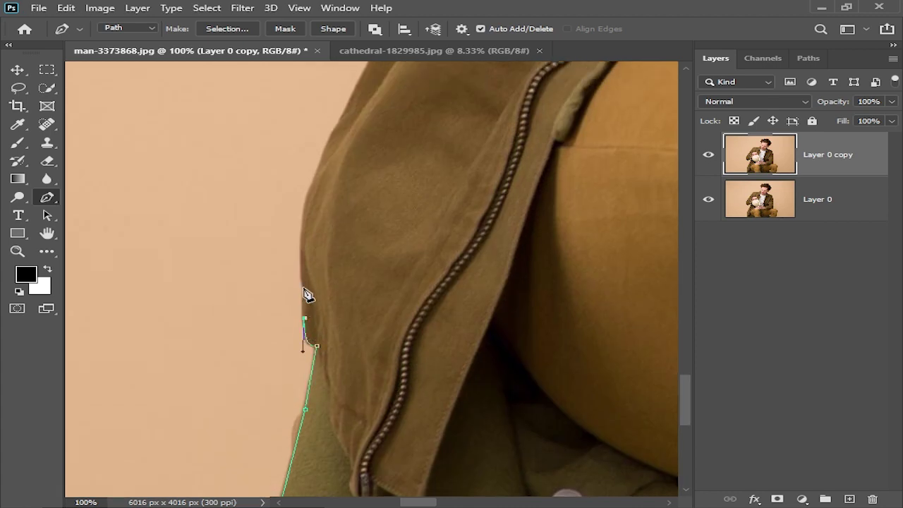
drag(308, 198, 313, 326)
drag(334, 264, 317, 319)
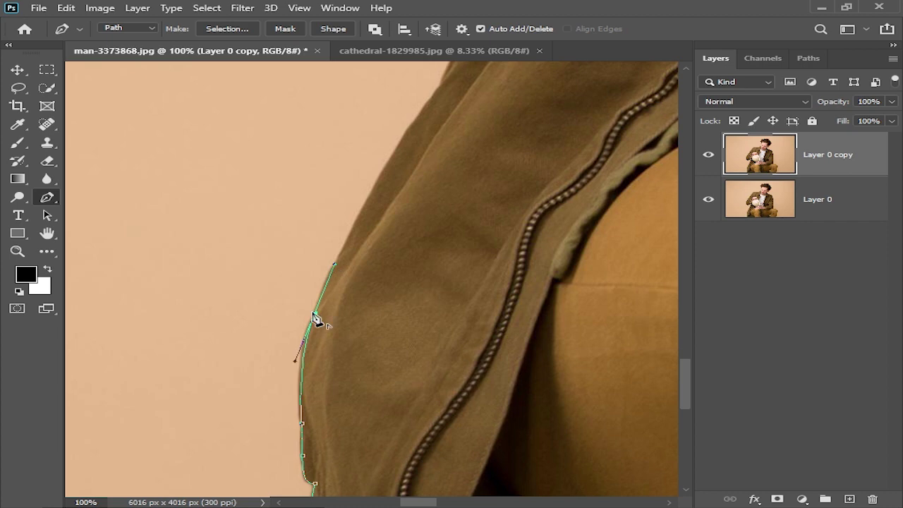
scroll(314, 317, up, 3)
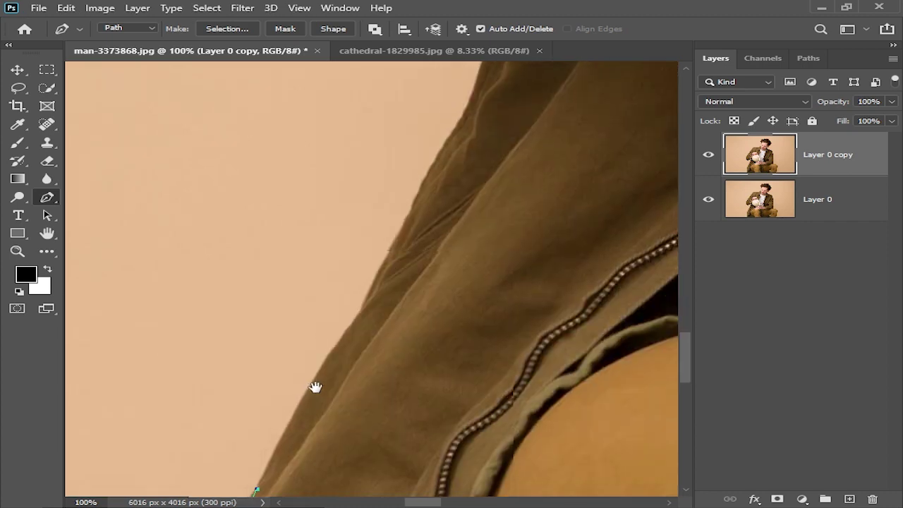
scroll(337, 374, up, 3)
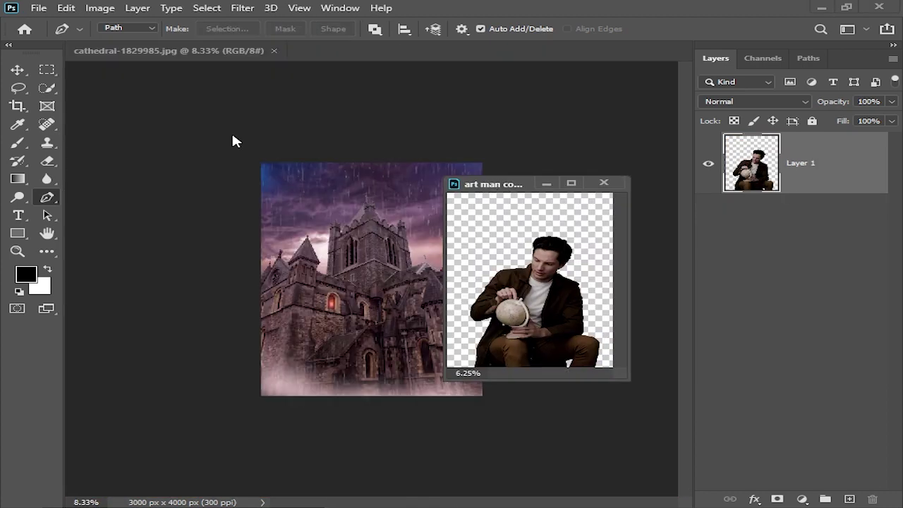
Drag the cut-out man into cathedral-1829985.jpg as Layer 1, positioned lower centre.
click(17, 72)
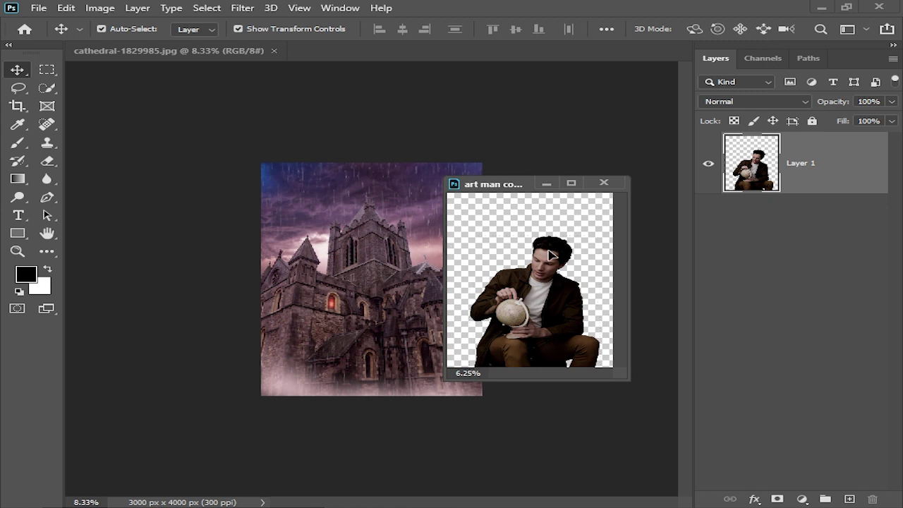
drag(549, 255, 345, 265)
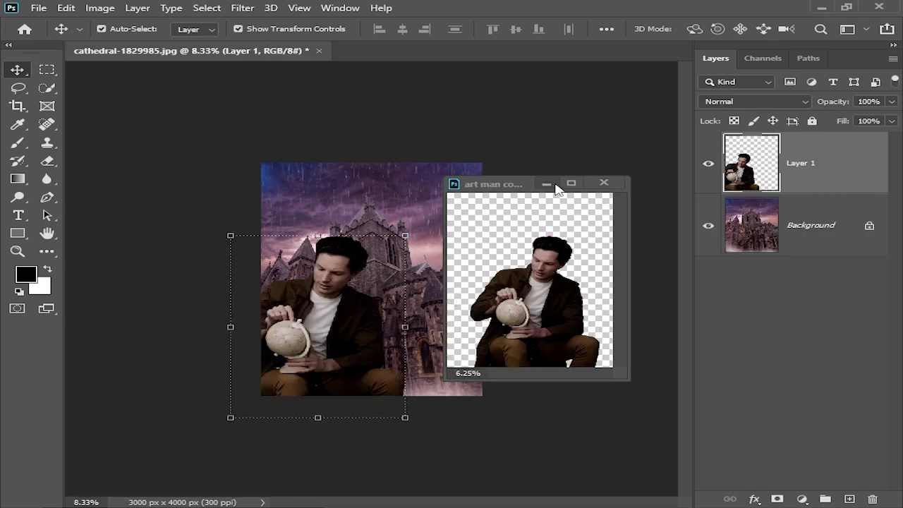
mouse_move(332, 254)
mouse_down()
mouse_move(390, 226)
mouse_move(398, 239)
mouse_up()
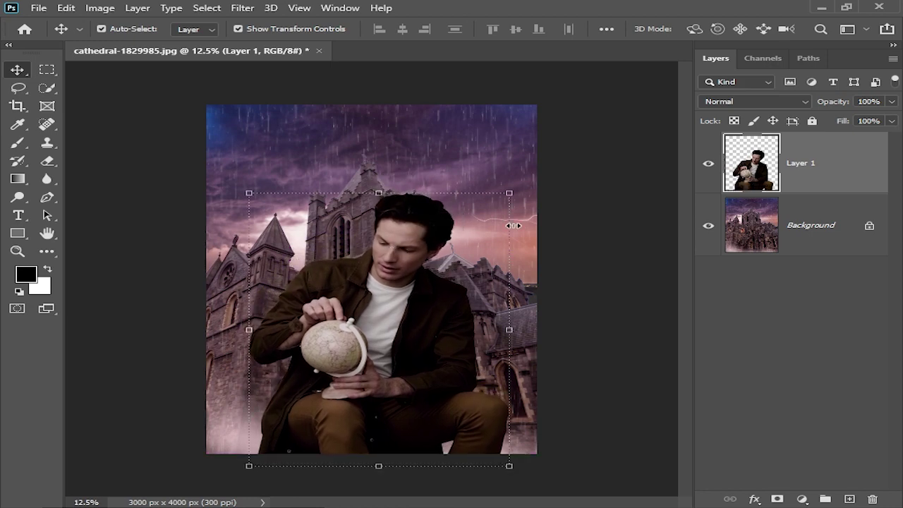
click(593, 187)
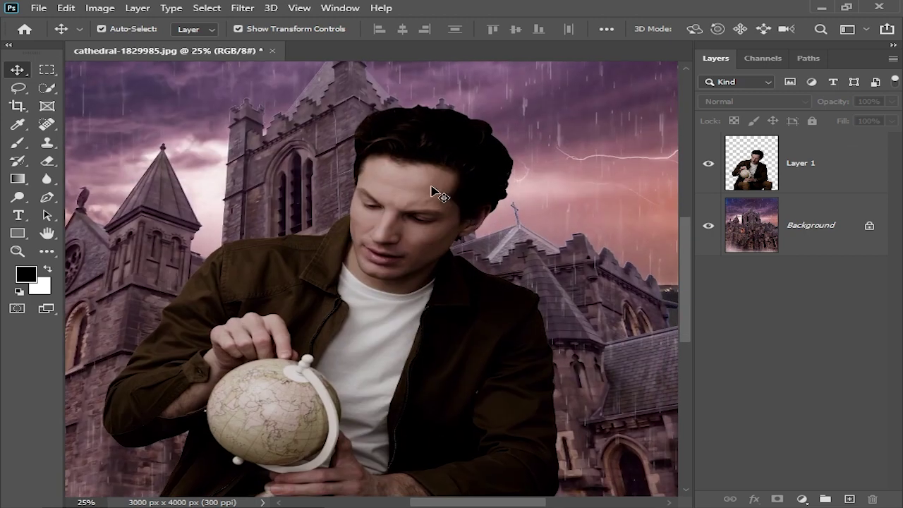
click(434, 192)
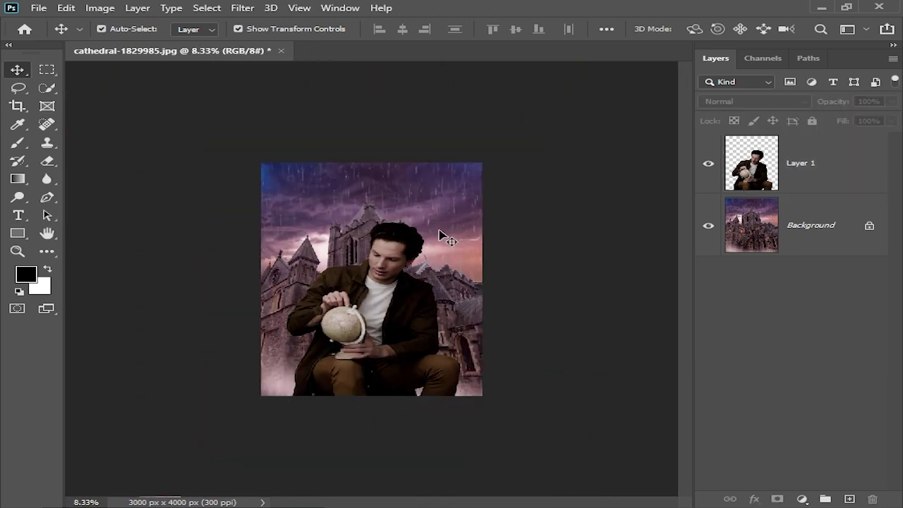
click(416, 254)
click(515, 235)
key(ctrl+plus)
key(ctrl+plus)
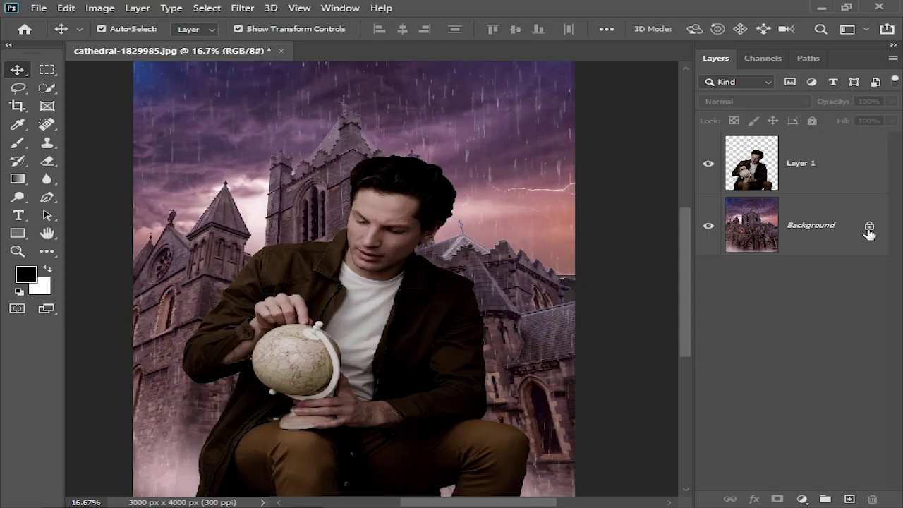
Unlock the cathedral and add a colorized Hue/Saturation layer: Hue 216, Saturation 76, lowered Lightness.
click(868, 230)
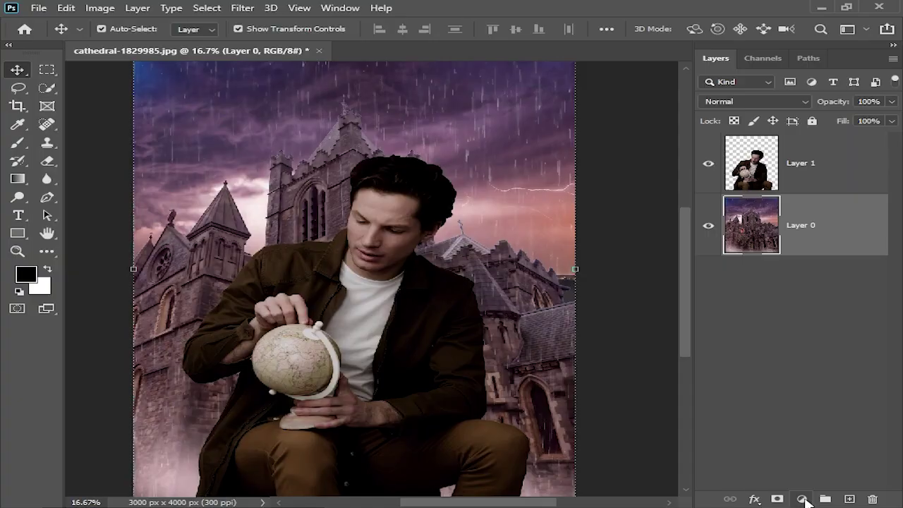
click(802, 499)
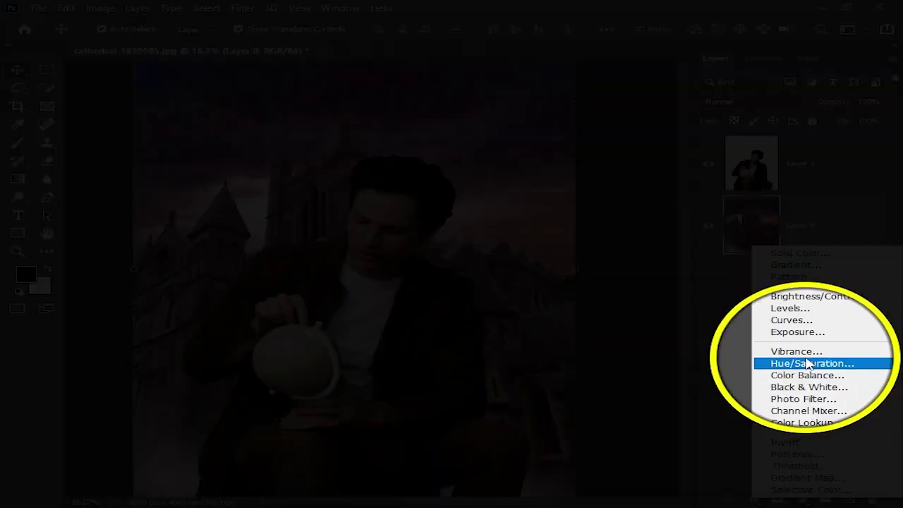
click(808, 364)
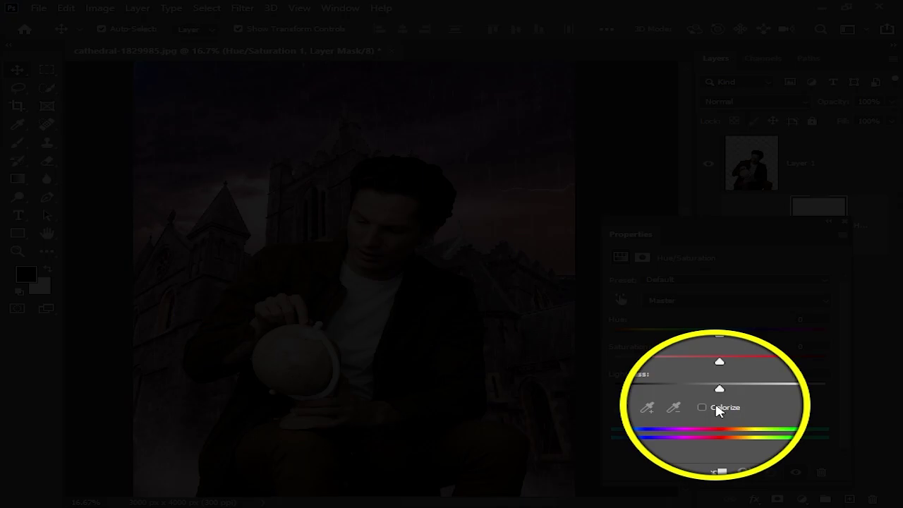
click(718, 407)
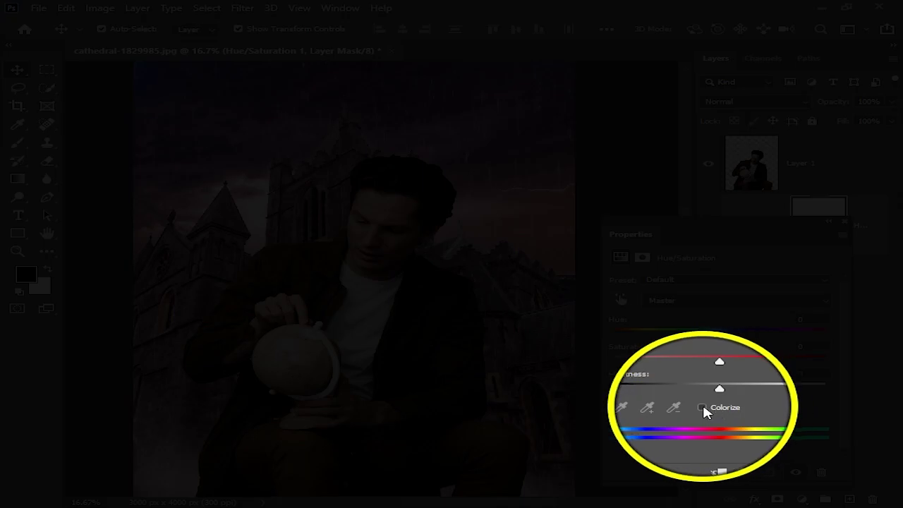
drag(667, 363, 767, 364)
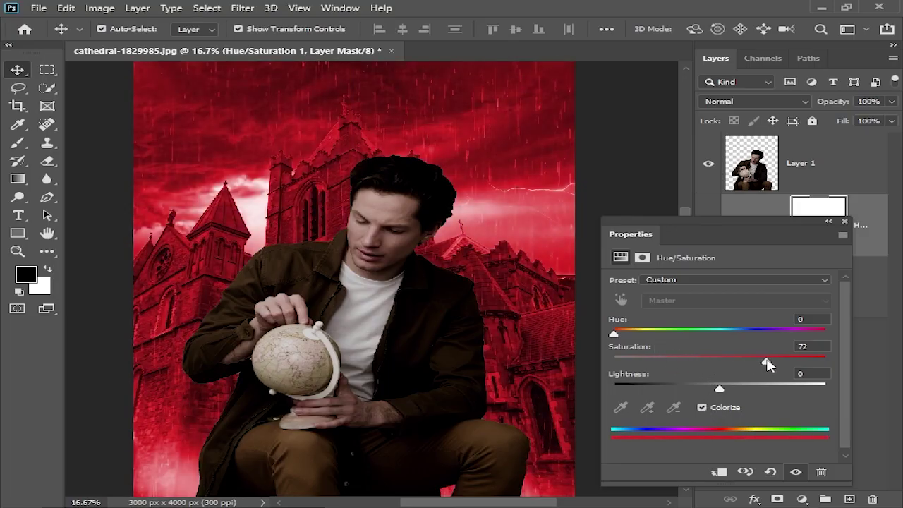
drag(619, 339, 742, 338)
key(ctrl+minus)
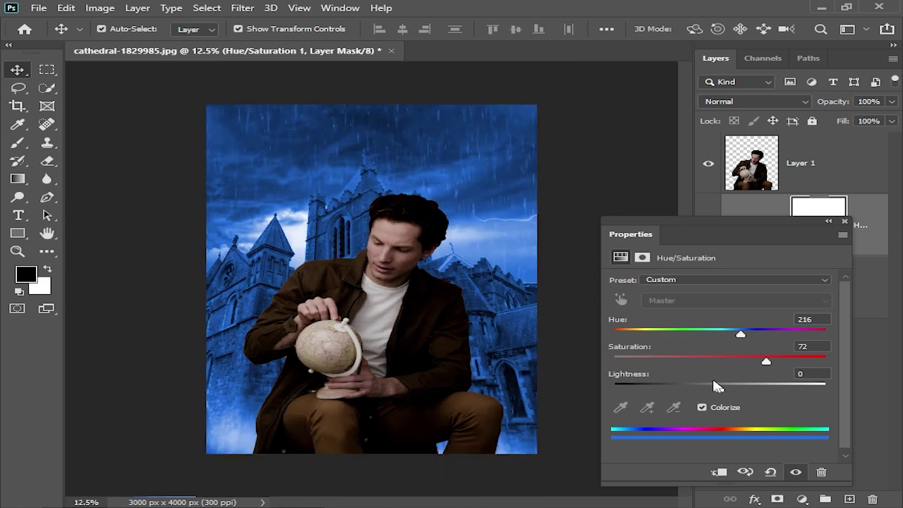
mouse_move(719, 390)
mouse_down()
mouse_move(737, 388)
mouse_move(704, 391)
mouse_up()
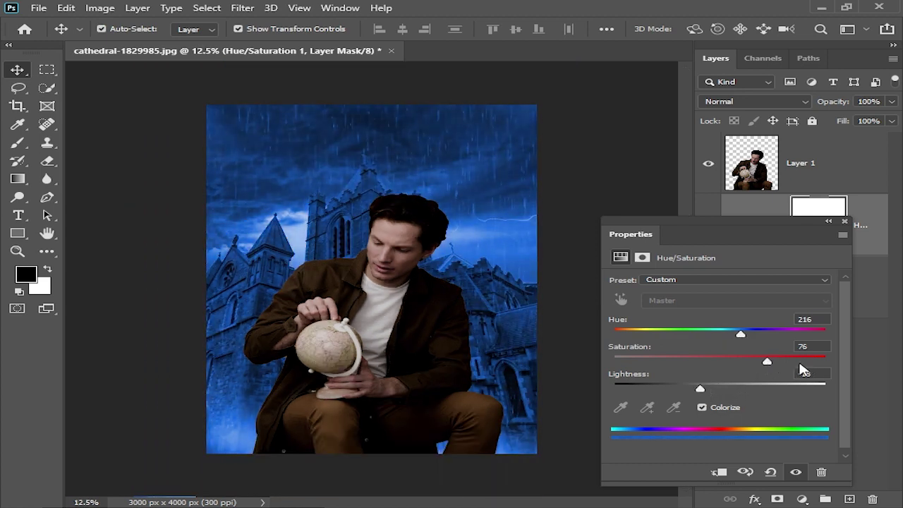
click(844, 221)
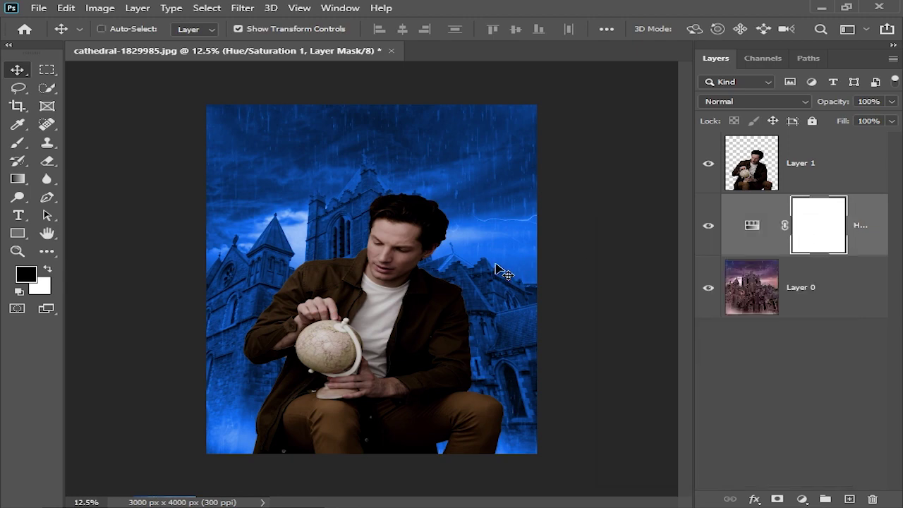
Bring the lans.jpg glow into the poster and enlarge it behind the man.
key(ctrl+o)
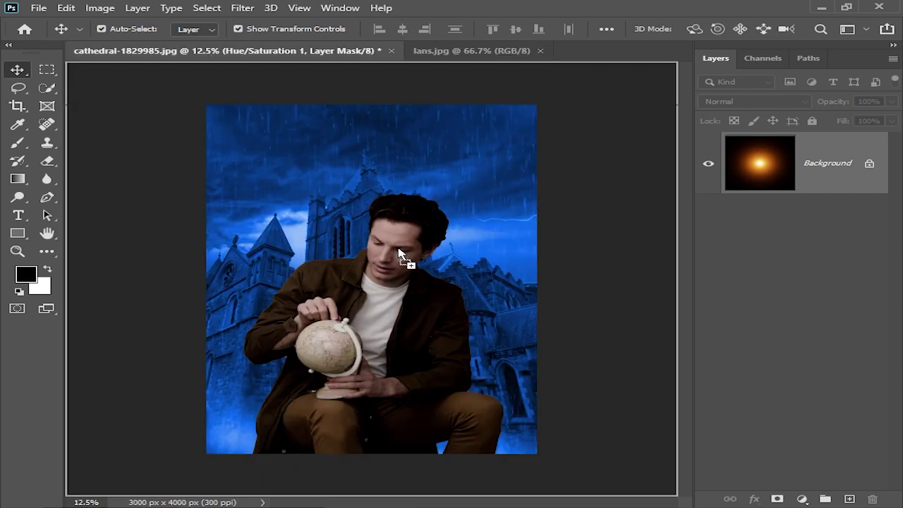
drag(203, 55, 407, 260)
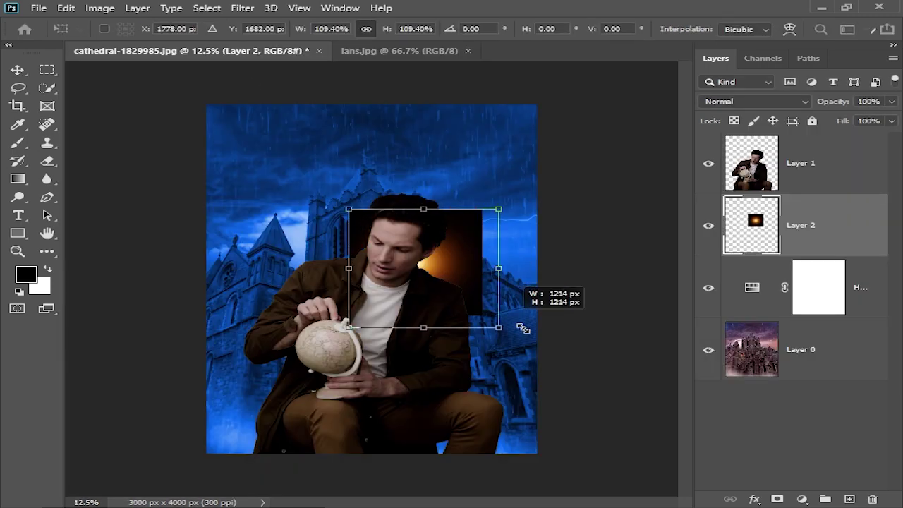
drag(443, 290, 586, 402)
drag(504, 367, 402, 304)
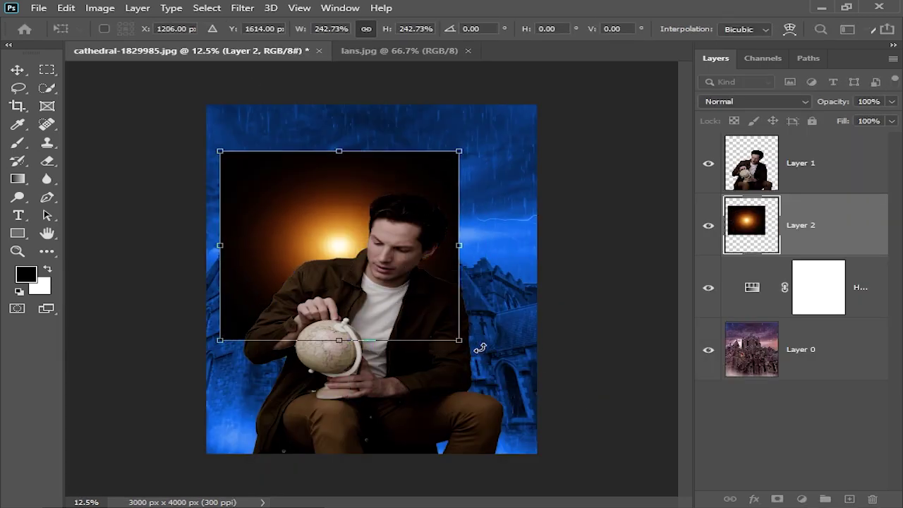
drag(460, 339, 581, 383)
key(Return)
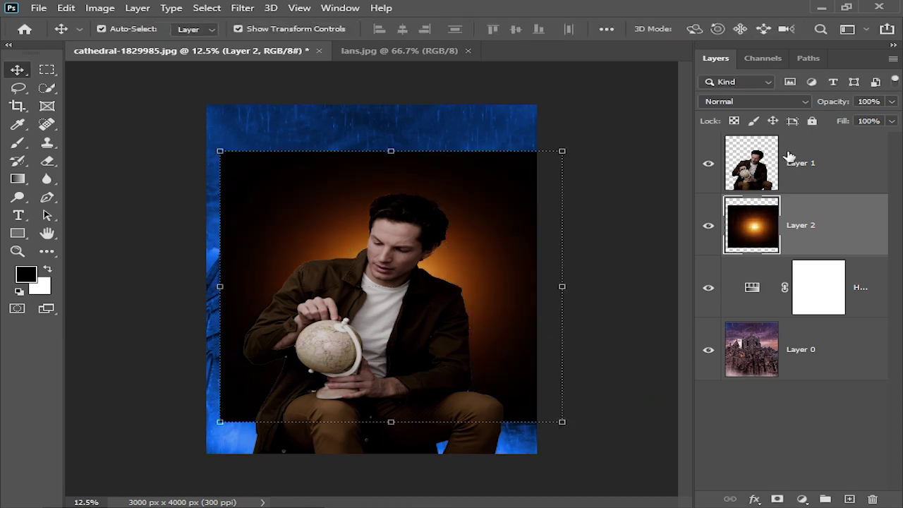
Set the glow layer to Screen blend mode and scale it to 136.53%.
click(768, 101)
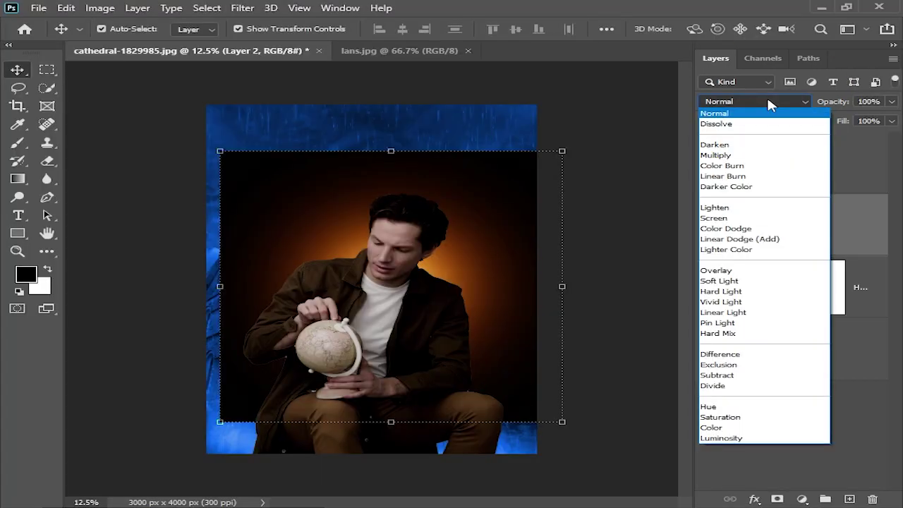
click(750, 220)
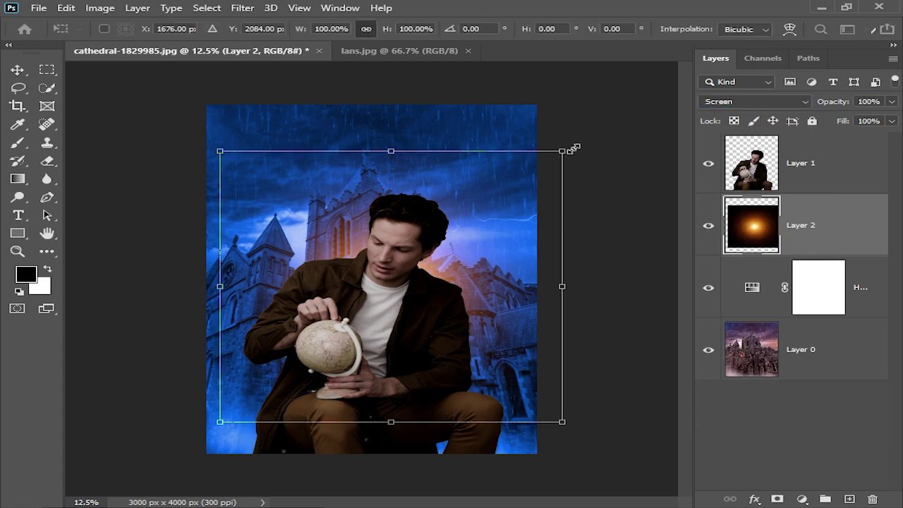
drag(559, 154, 614, 99)
drag(461, 232, 374, 289)
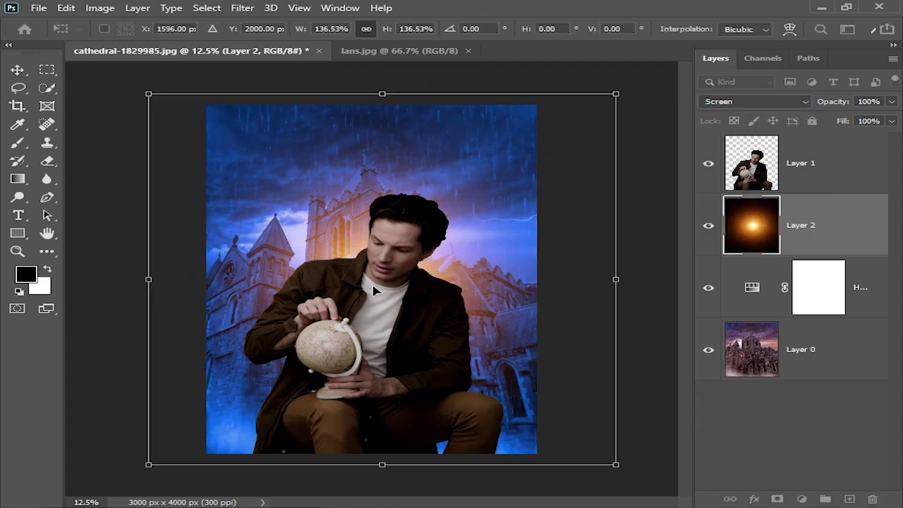
key(Return)
key(ctrl+minus)
key(ctrl+plus)
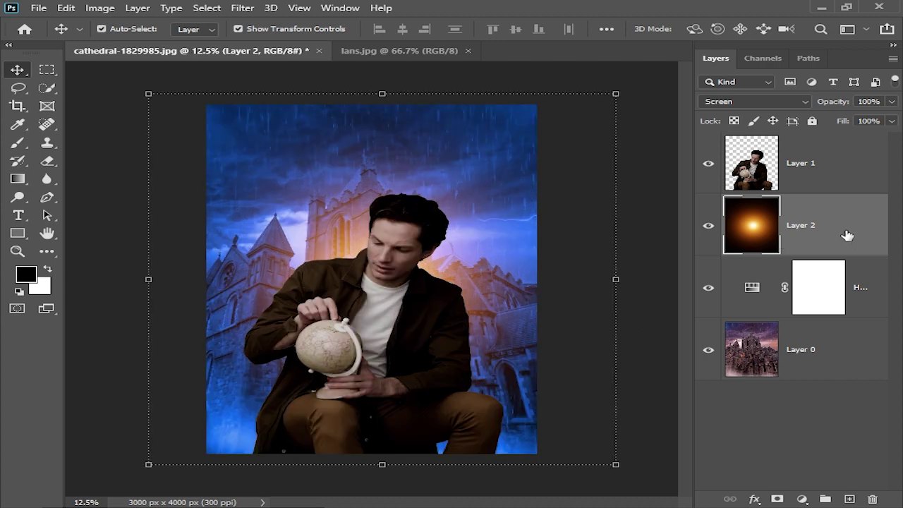
Colorize the Layer 2 glow cyan with Hue 184, Saturation 72, Lightness +3.
click(100, 7)
mouse_move(127, 44)
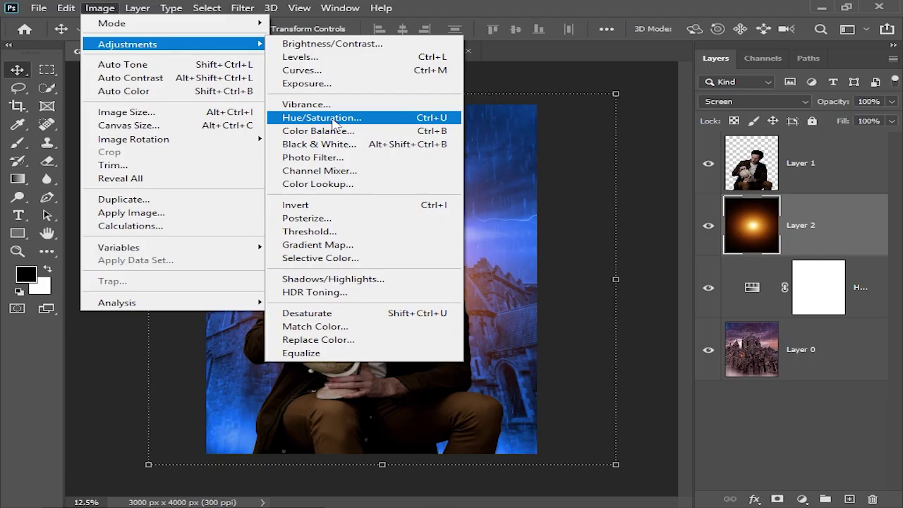
click(339, 118)
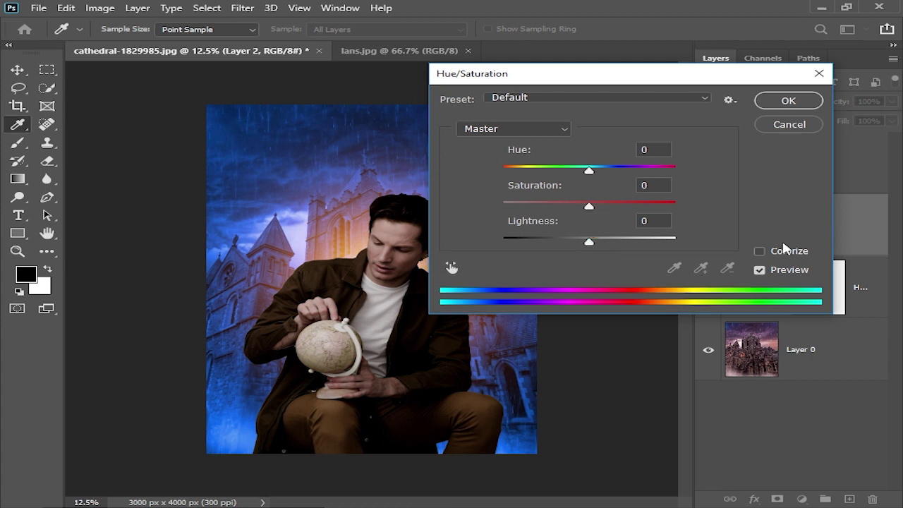
click(761, 251)
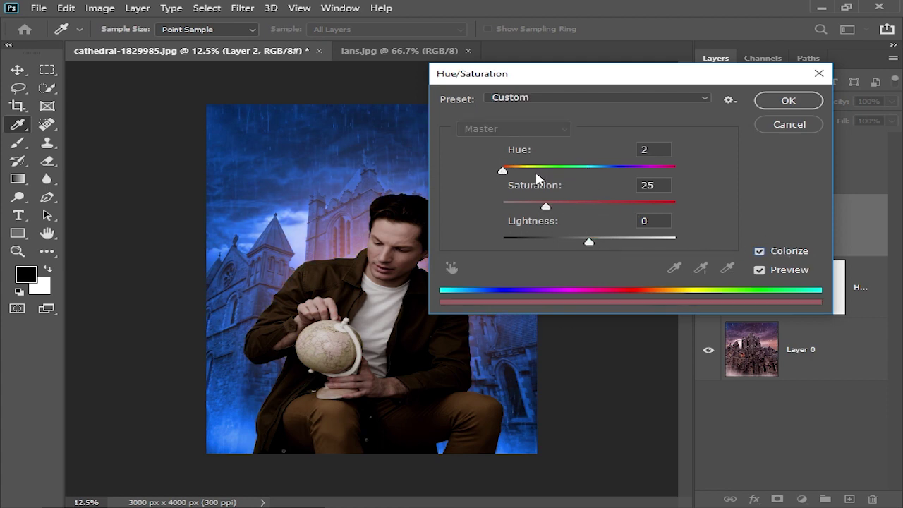
drag(536, 171, 592, 170)
drag(556, 203, 627, 206)
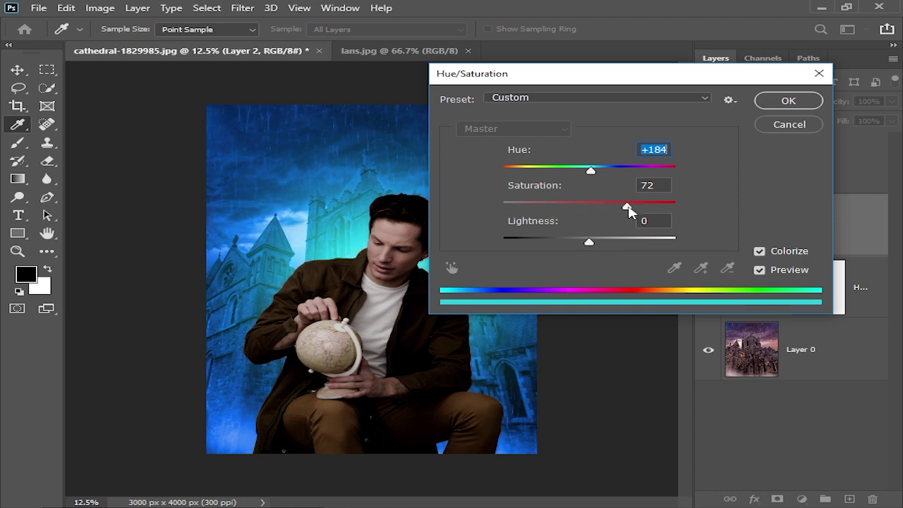
drag(590, 242, 593, 244)
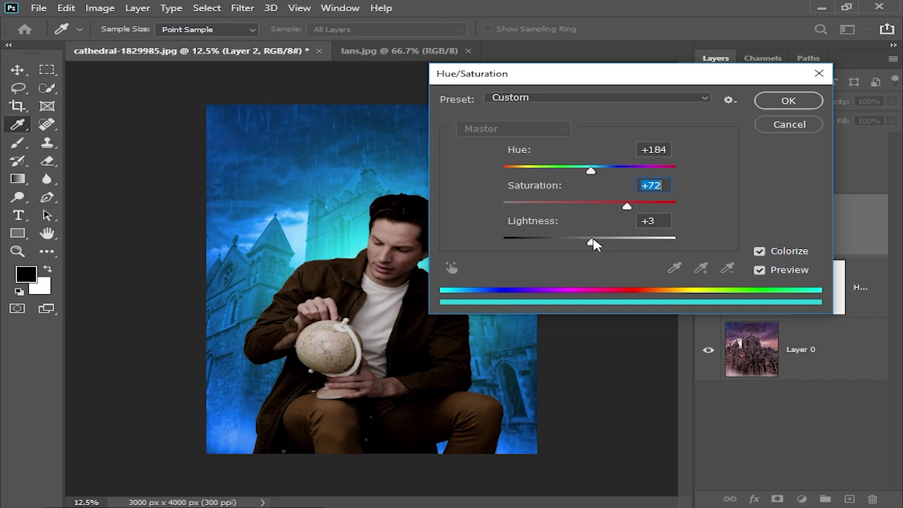
key(Return)
key(v)
key(ctrl+minus)
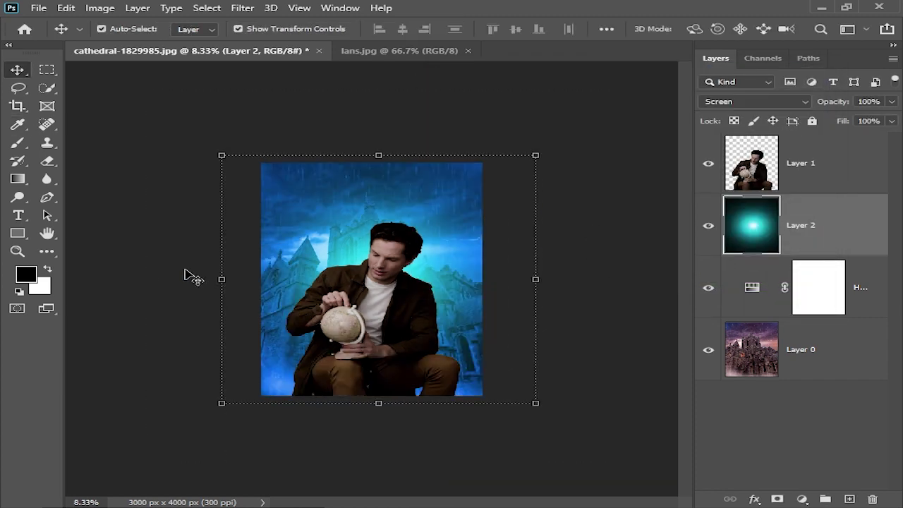
key(ctrl+plus)
click(46, 163)
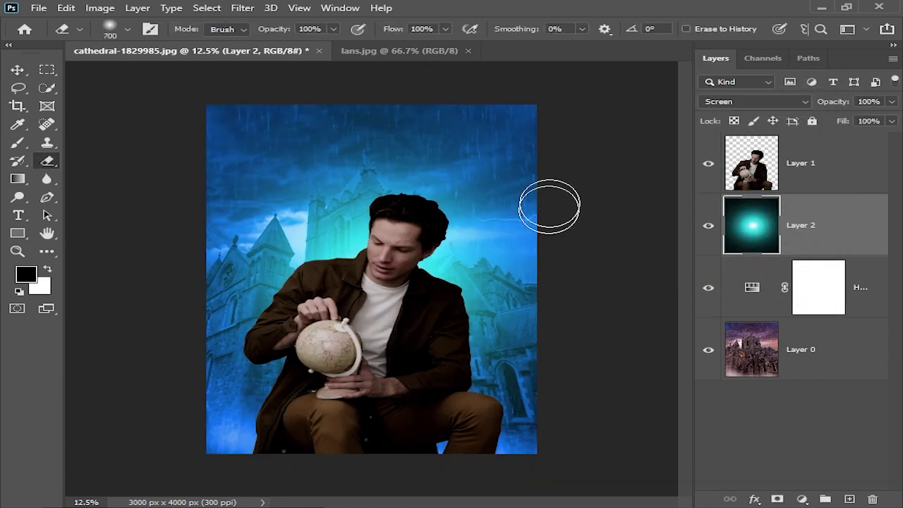
click(18, 70)
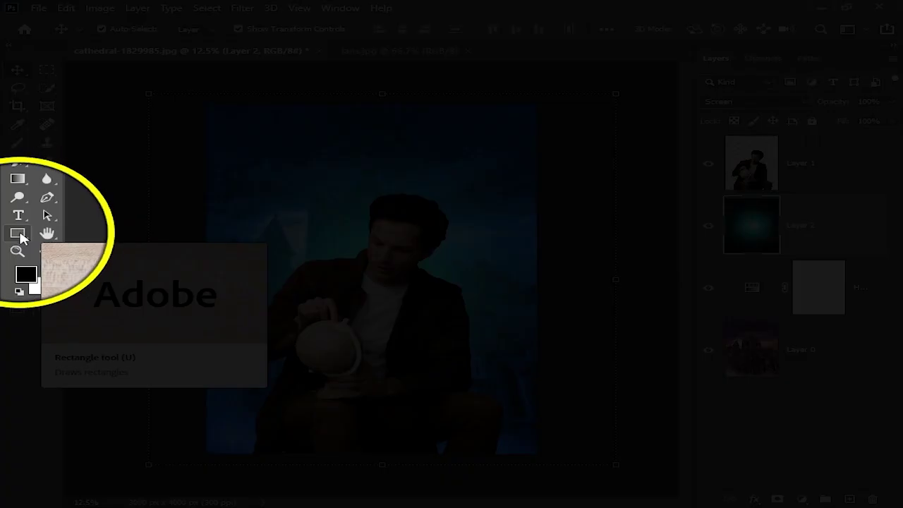
Draw a black Rectangle 1 shape beside the man's head.
click(19, 235)
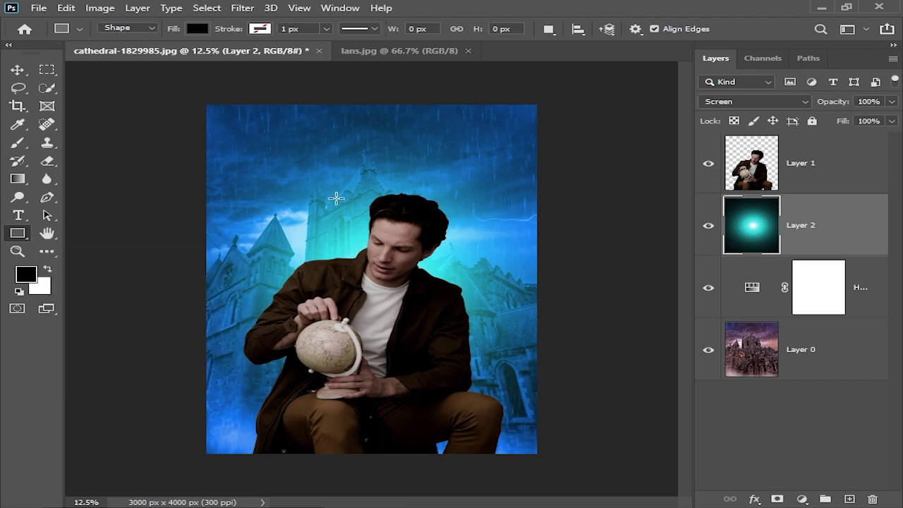
drag(289, 179, 390, 247)
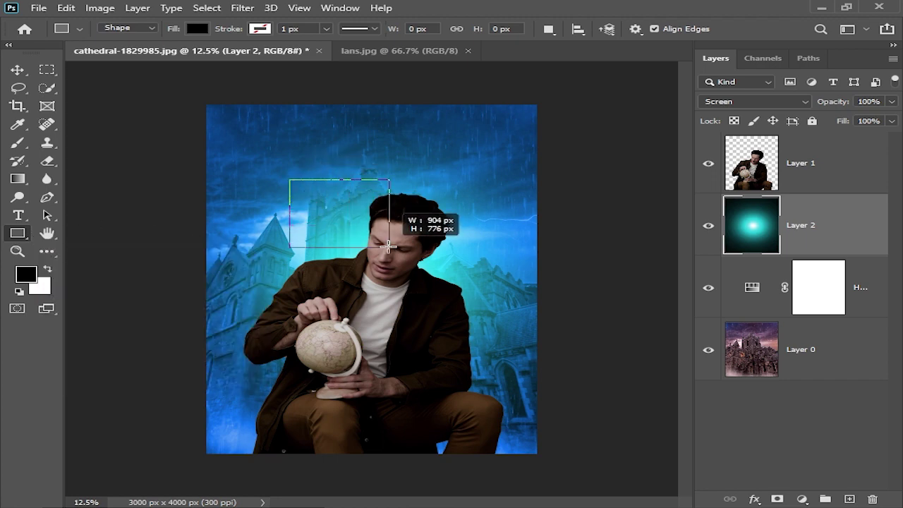
click(844, 221)
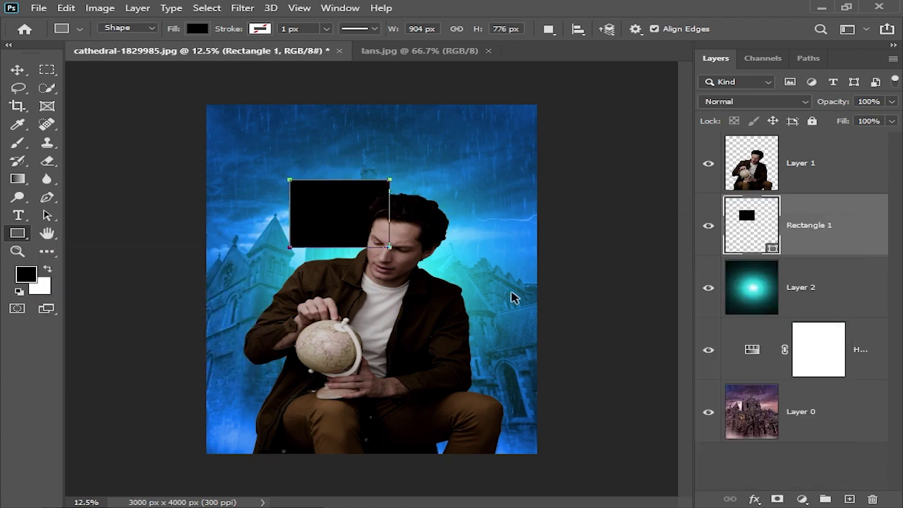
key(ctrl+plus)
drag(322, 175, 339, 214)
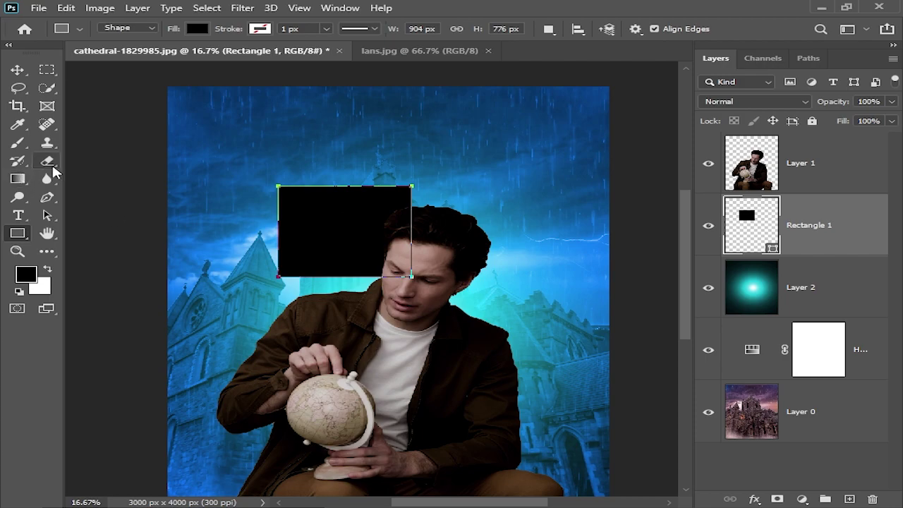
Rasterize the rectangle and erase its centre so the cyan glow shows through.
click(47, 162)
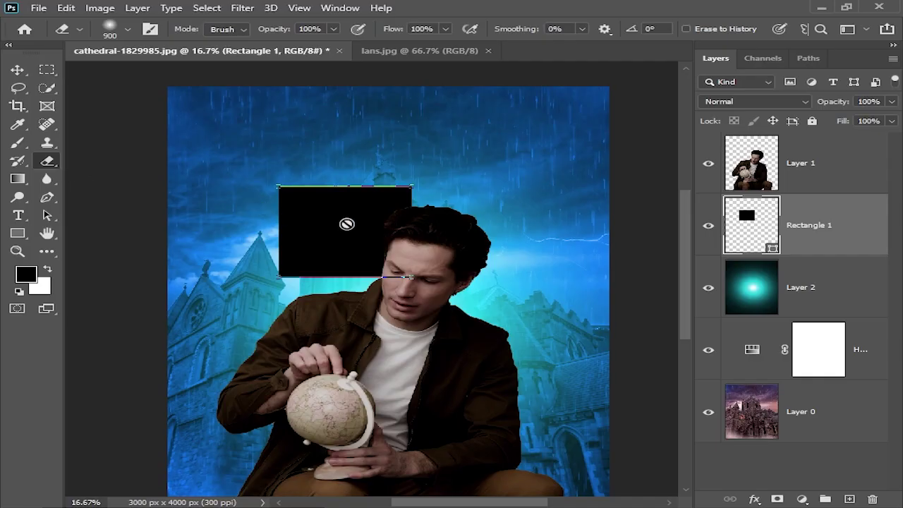
click(376, 233)
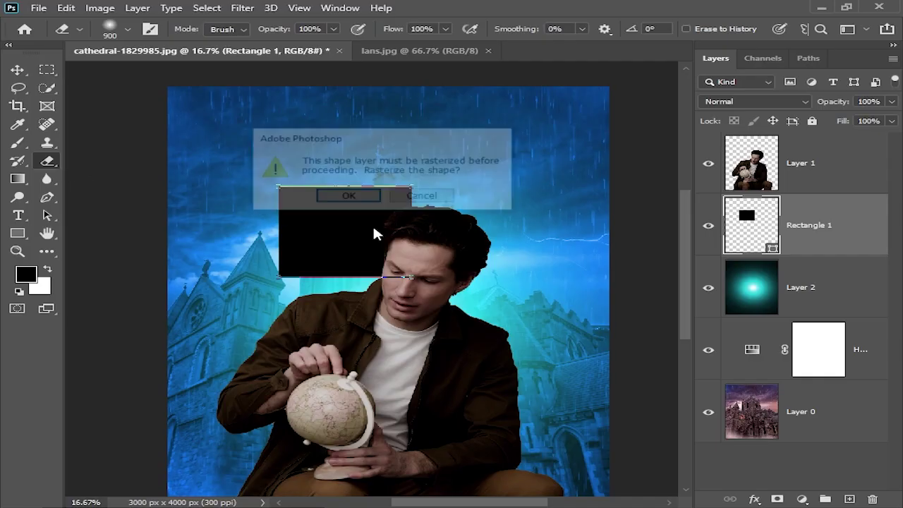
click(348, 195)
key(bracketleft)
key(bracketleft)
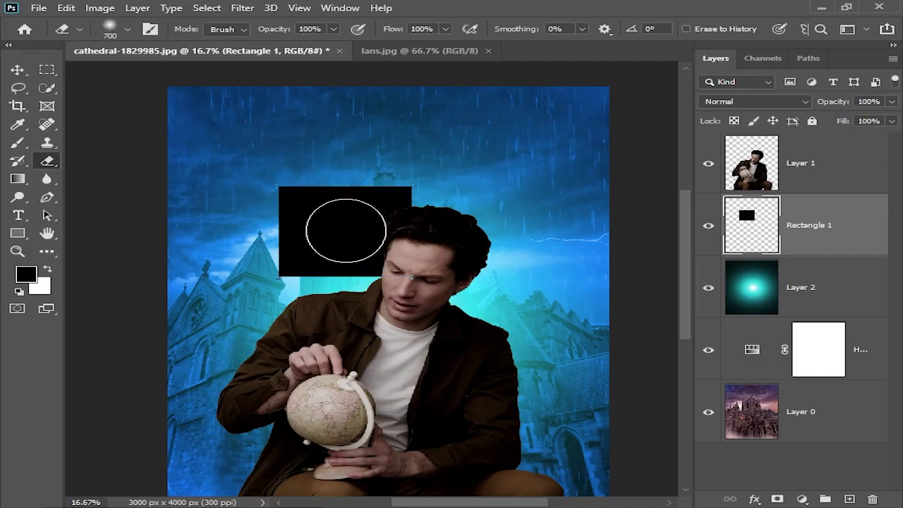
click(345, 230)
click(346, 230)
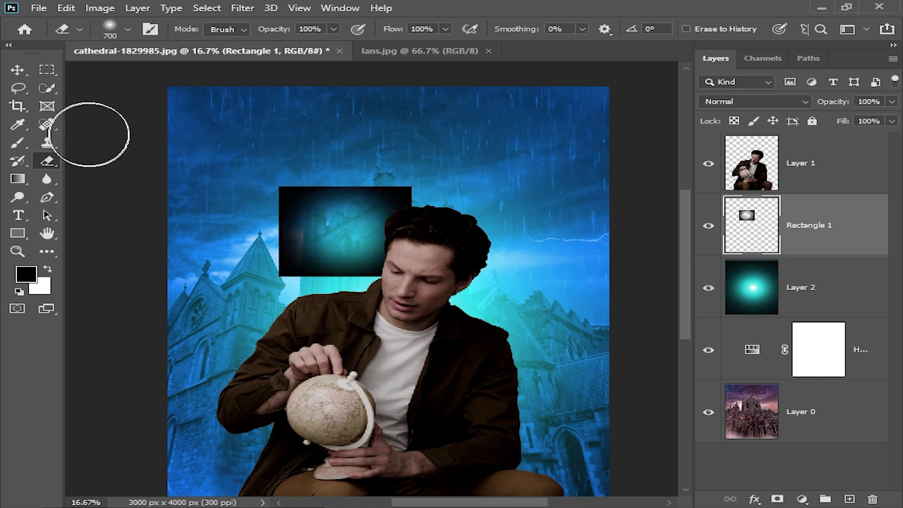
click(17, 70)
key(ctrl+t)
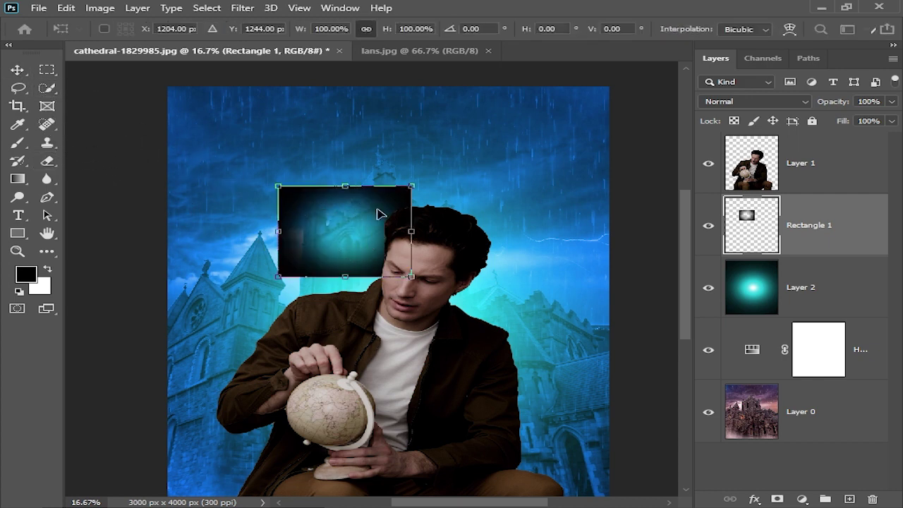
Rotate the black frame 90° counter-clockwise, enlarge it about 416% and stretch it over the poster.
right_click(379, 214)
click(466, 425)
key(ctrl+minus)
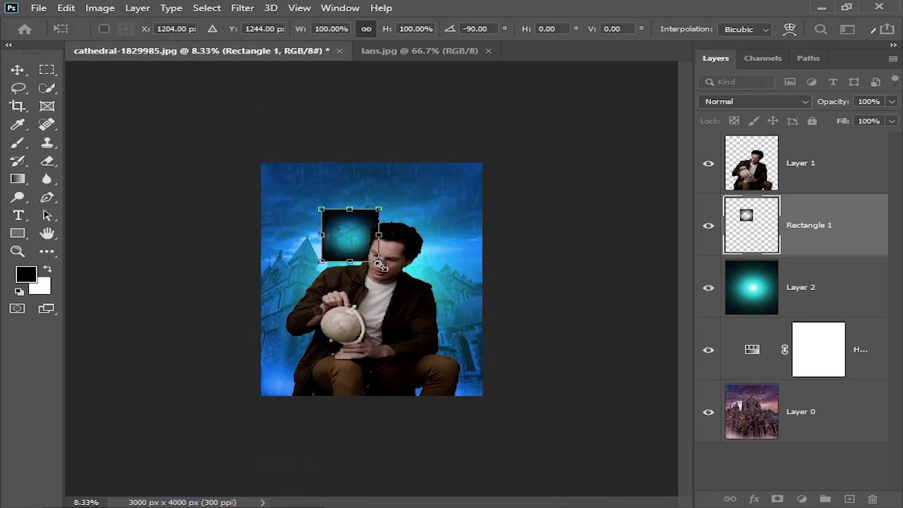
drag(380, 264, 559, 444)
drag(436, 333, 358, 273)
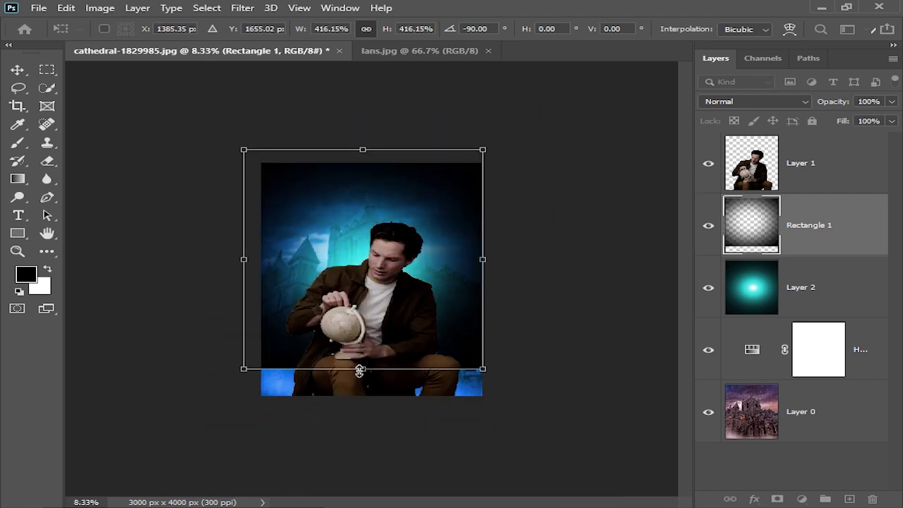
drag(359, 369, 365, 470)
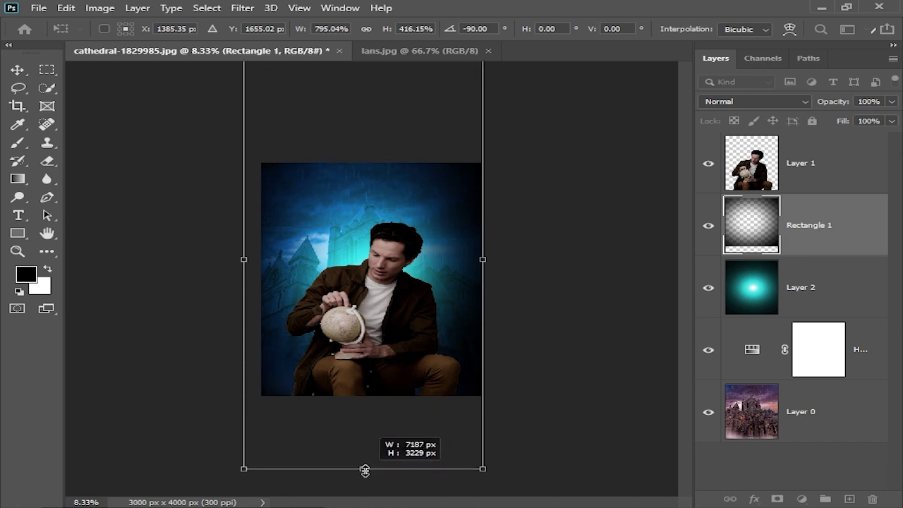
drag(455, 302, 463, 304)
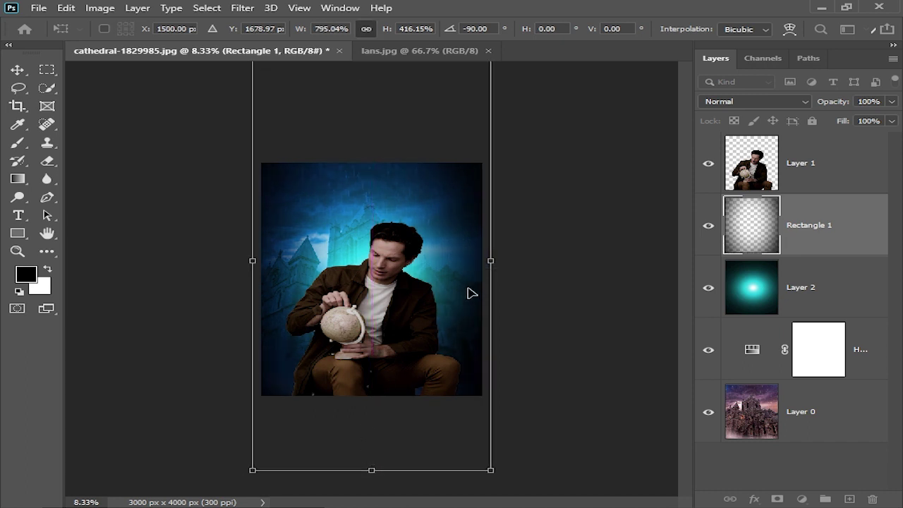
key(Return)
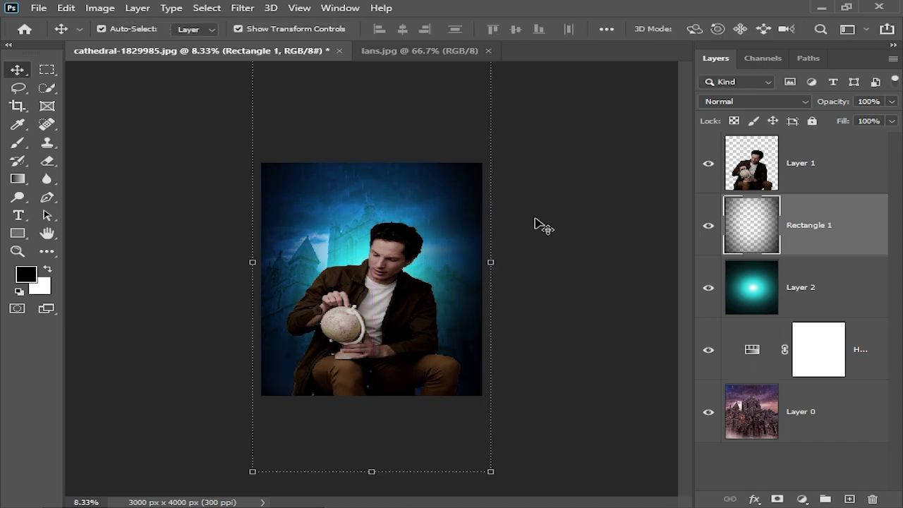
Scale the Layer 2 glow to 80.98% behind the man, then select Layer 1.
click(548, 206)
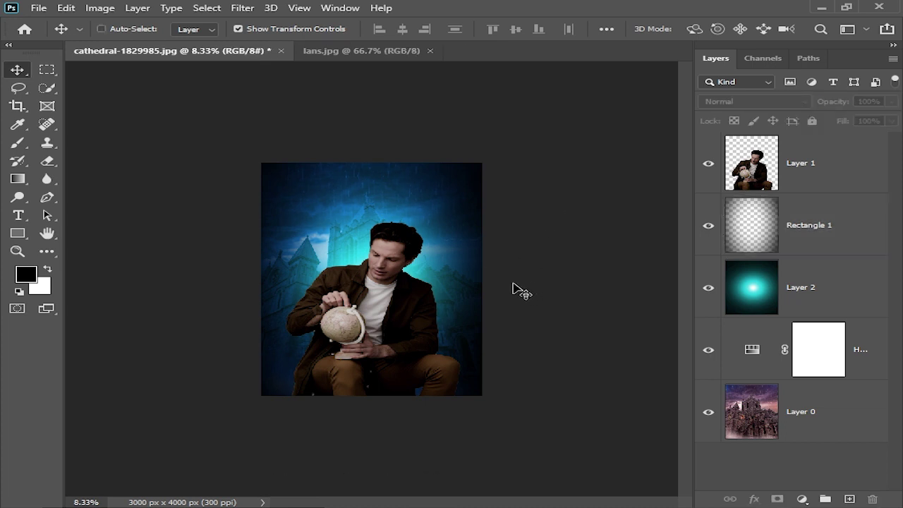
key(ctrl+plus)
key(ctrl+plus)
click(826, 275)
key(ctrl+minus)
key(ctrl+minus)
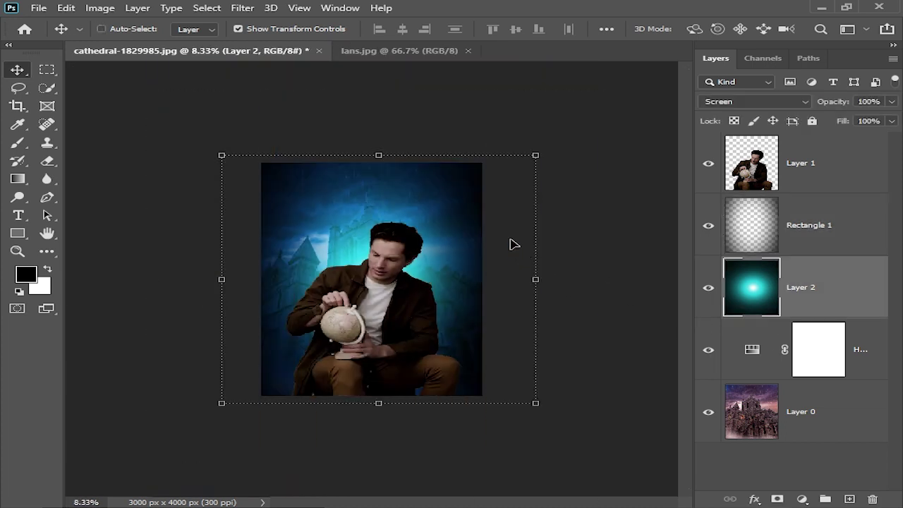
mouse_move(539, 156)
mouse_down()
mouse_move(476, 233)
mouse_move(460, 228)
mouse_move(481, 228)
mouse_up()
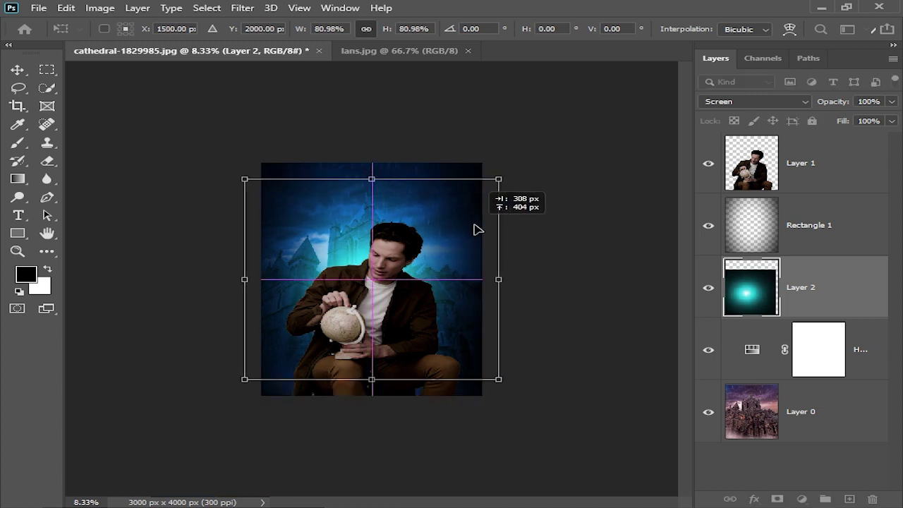
key(Return)
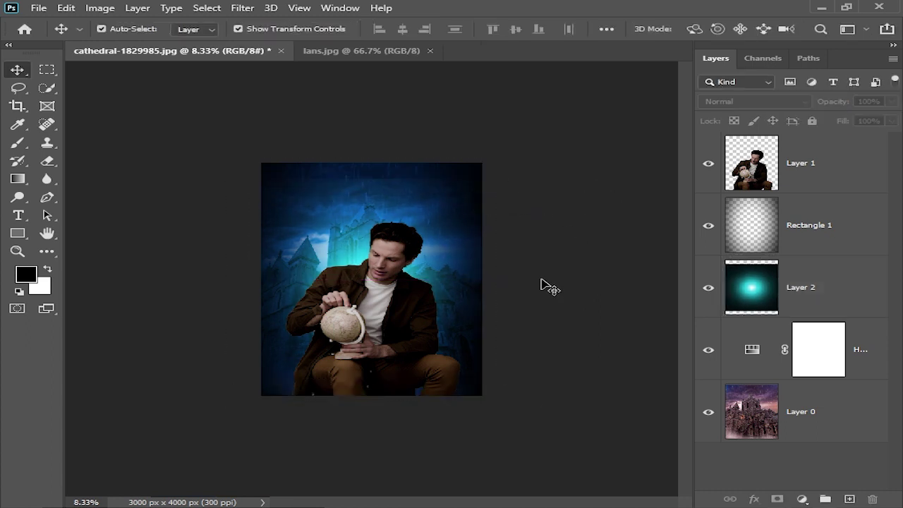
key(ctrl+plus)
click(426, 244)
key(ctrl+plus)
key(ctrl+plus)
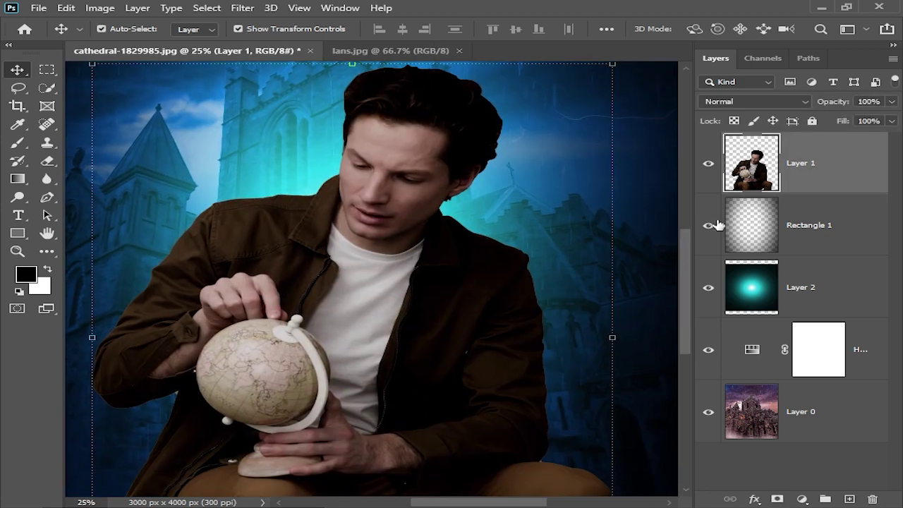
Apply Color Balance to the man with Cyan −55 and Blue +62.
click(105, 8)
mouse_move(127, 44)
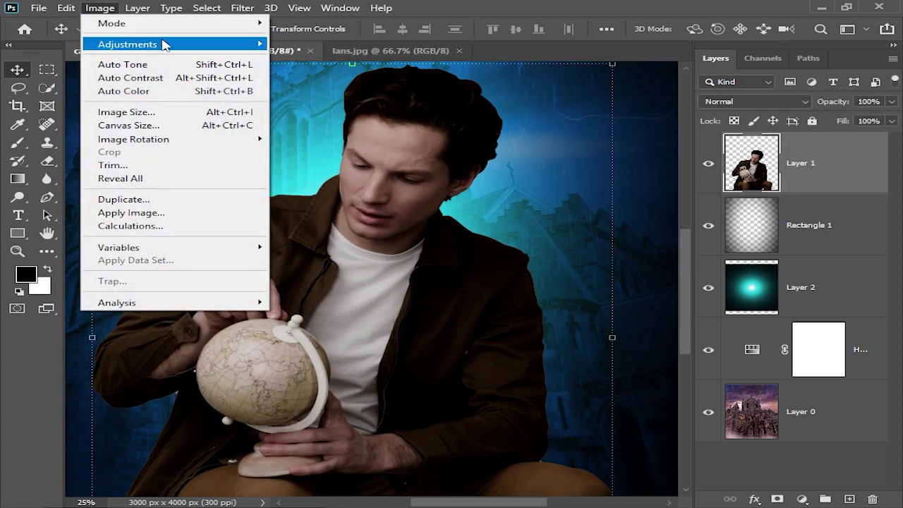
click(318, 131)
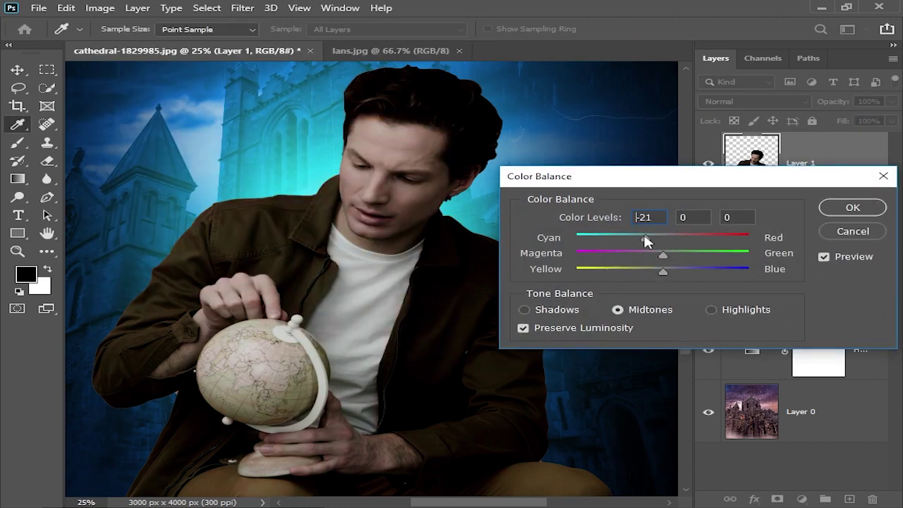
drag(679, 274, 703, 274)
key(ctrl+minus)
key(ctrl+minus)
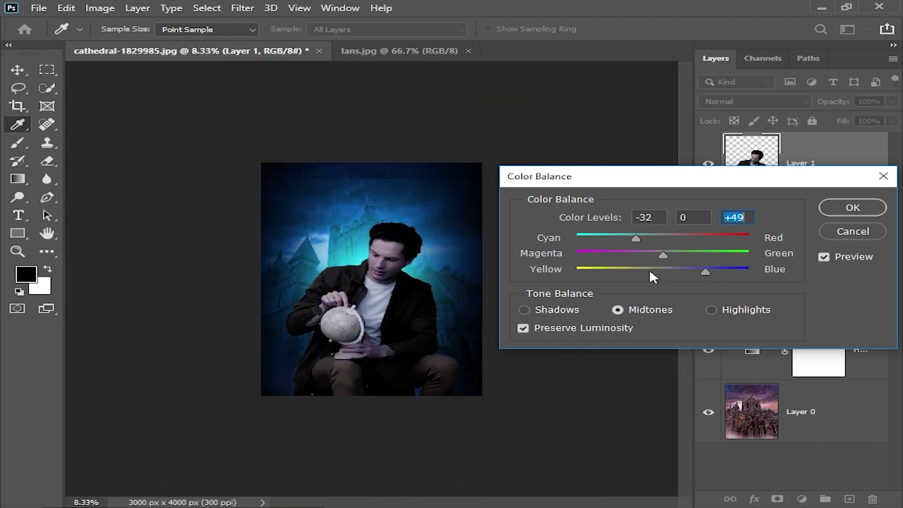
key(ctrl+plus)
key(ctrl+plus)
key(ctrl+plus)
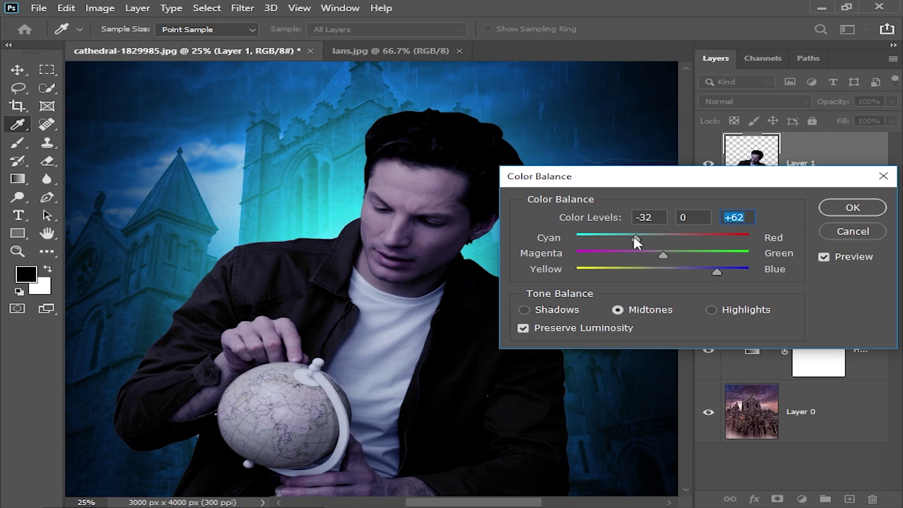
drag(618, 237, 615, 238)
key(ctrl+minus)
key(Return)
key(v)
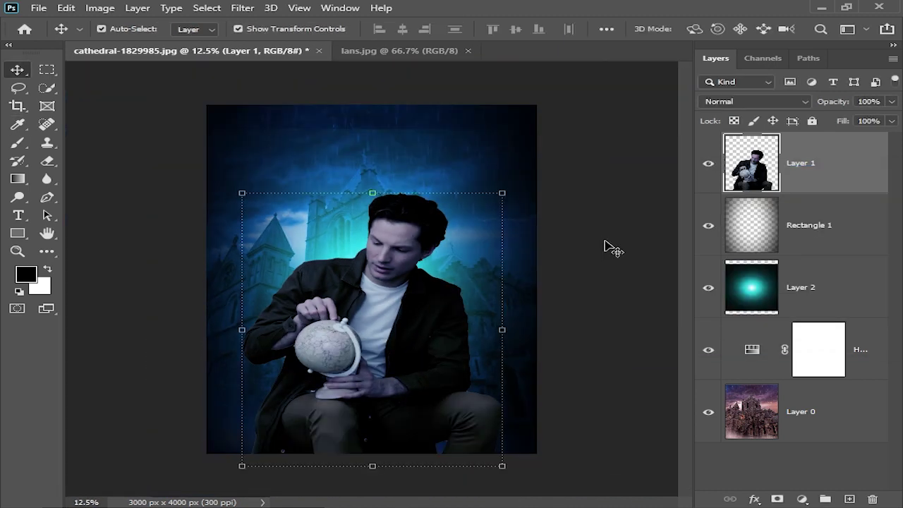
key(ctrl+minus)
key(ctrl+minus)
key(ctrl+plus)
key(ctrl+plus)
key(ctrl+plus)
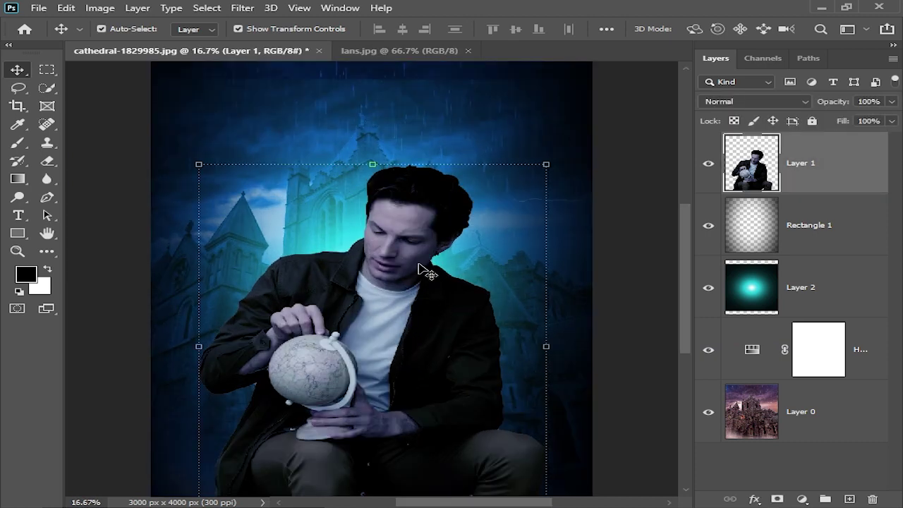
Apply Levels to the man with the midtone set to 0.88.
click(102, 10)
mouse_move(128, 44)
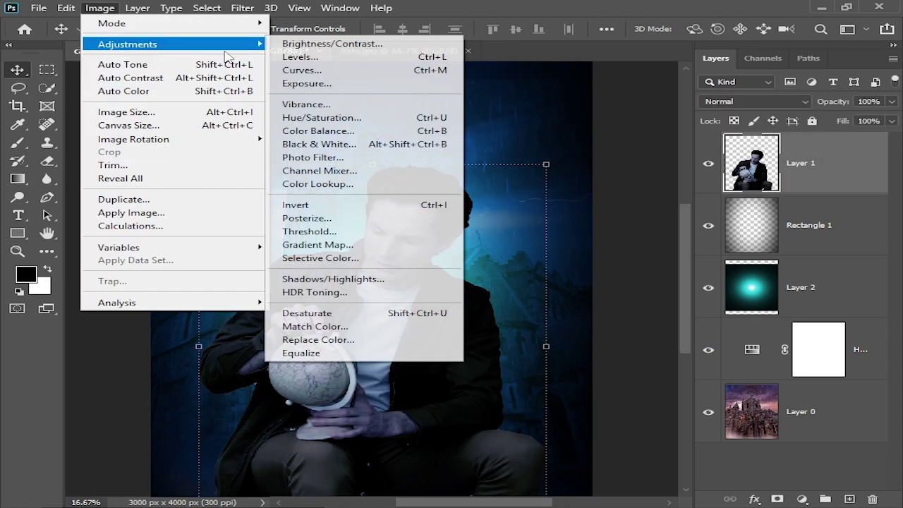
click(302, 57)
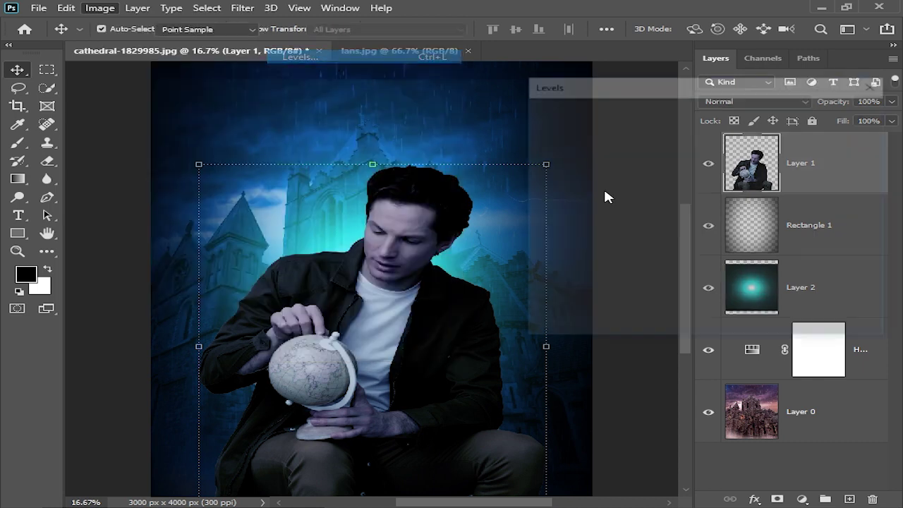
drag(664, 241, 669, 242)
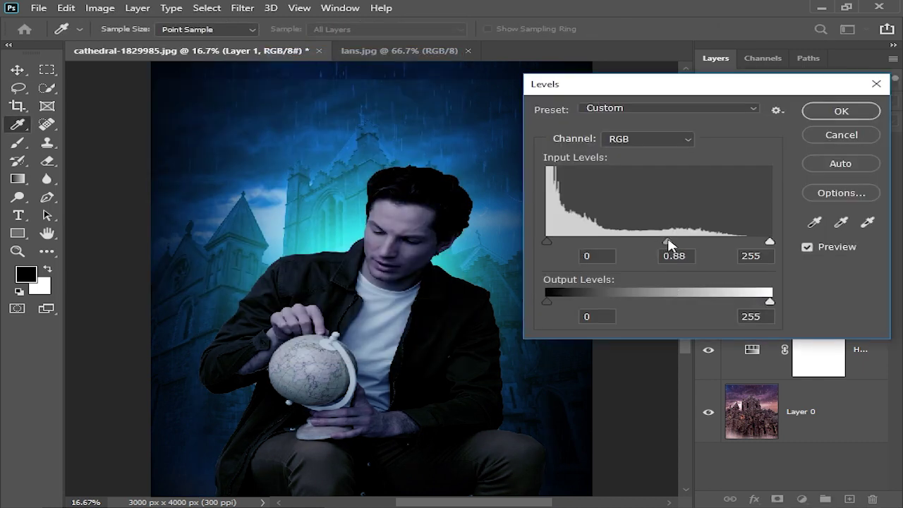
key(Return)
key(v)
key(ctrl+minus)
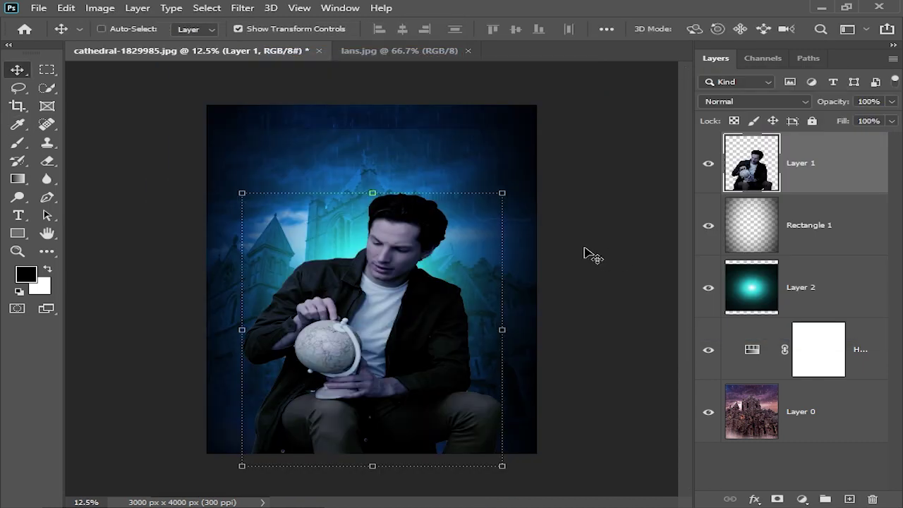
key(ctrl+minus)
key(ctrl+plus)
key(ctrl+plus)
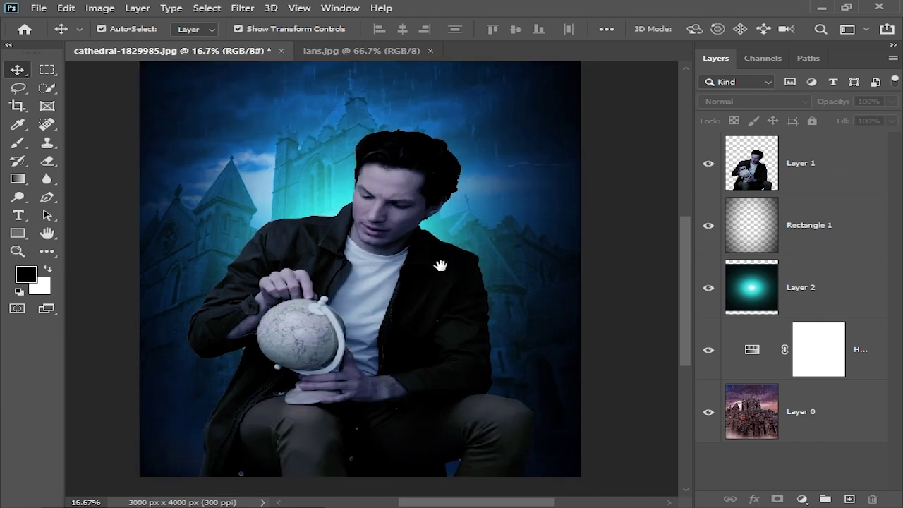
key(ctrl+plus)
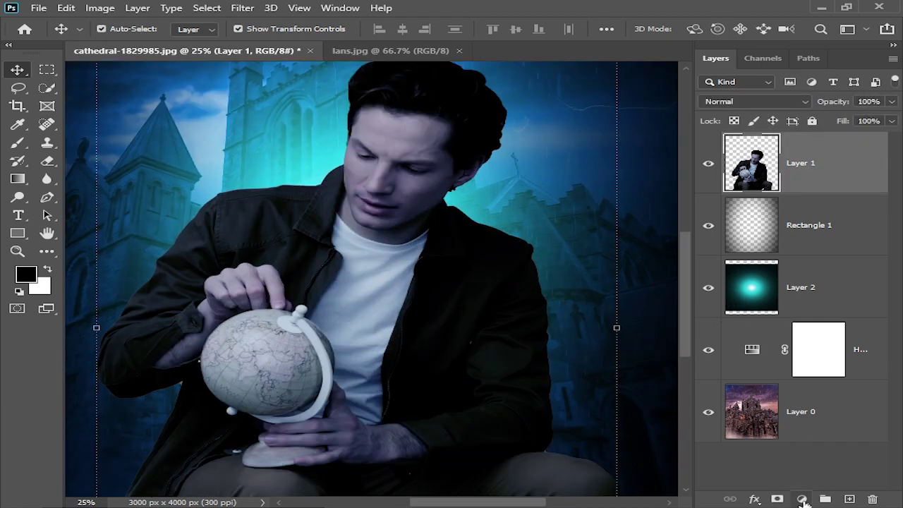
Add a colorized Hue/Saturation layer clipped to Layer 1: Hue 200, Saturation 89, Lightness +78.
click(802, 500)
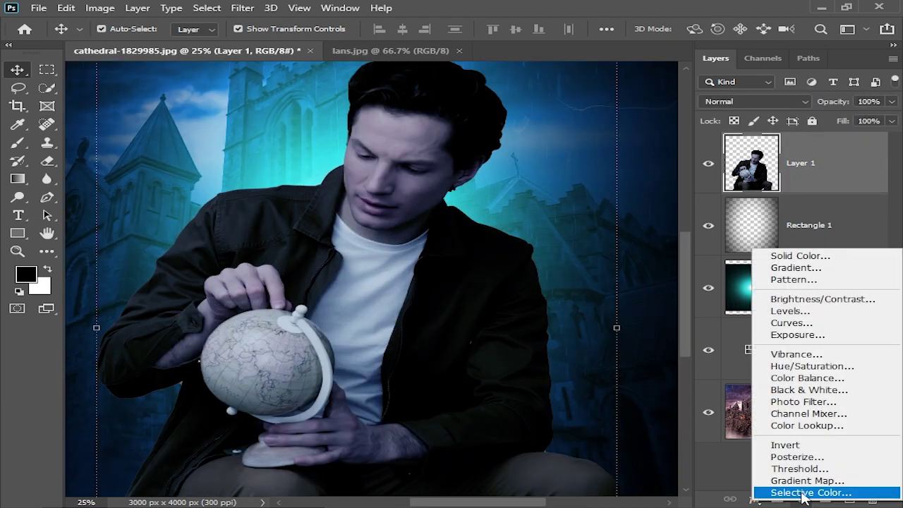
click(806, 366)
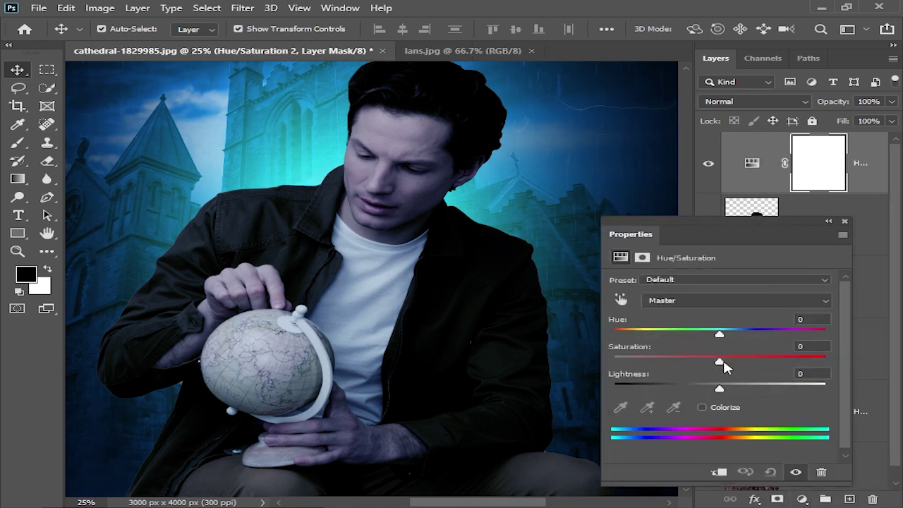
click(704, 407)
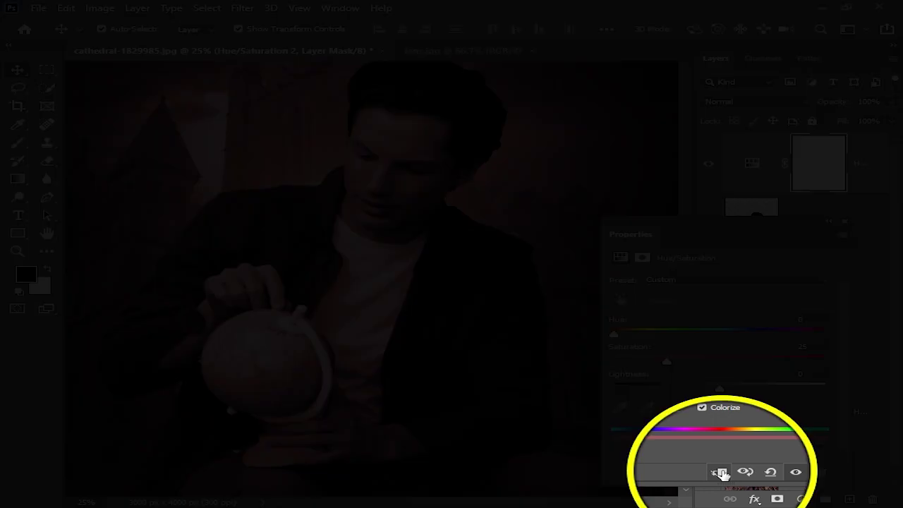
click(720, 472)
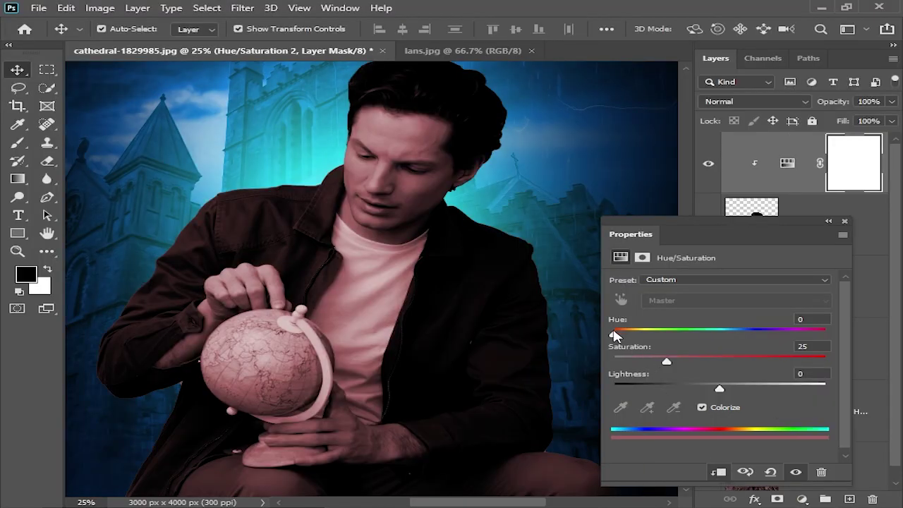
drag(615, 334, 739, 335)
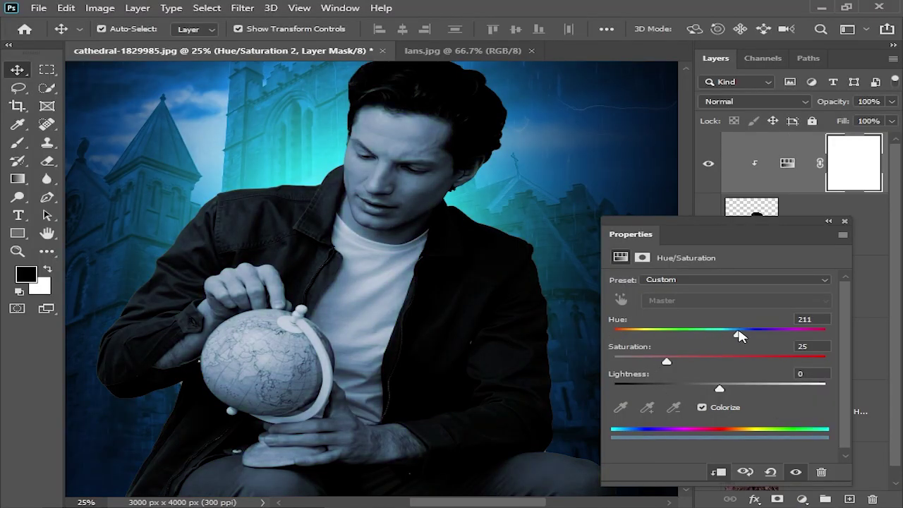
drag(664, 358, 799, 358)
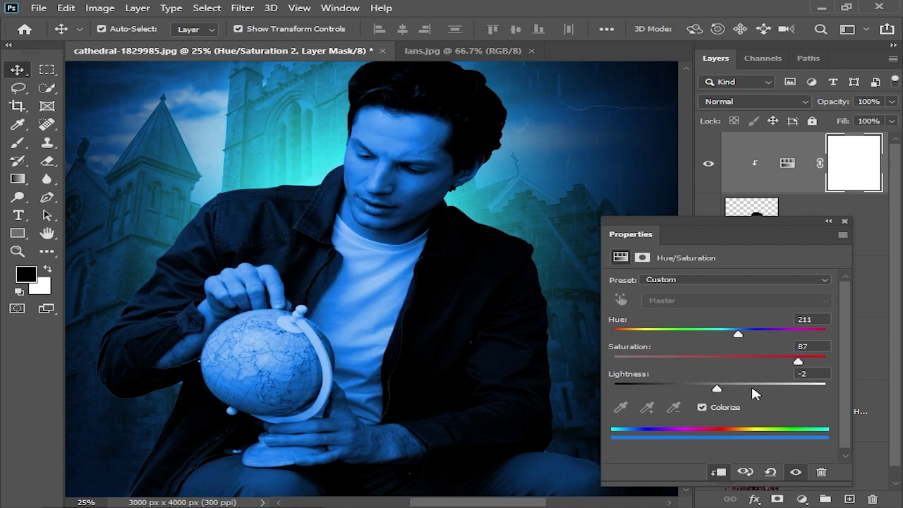
mouse_move(752, 388)
mouse_down()
mouse_move(814, 388)
mouse_move(801, 388)
mouse_up()
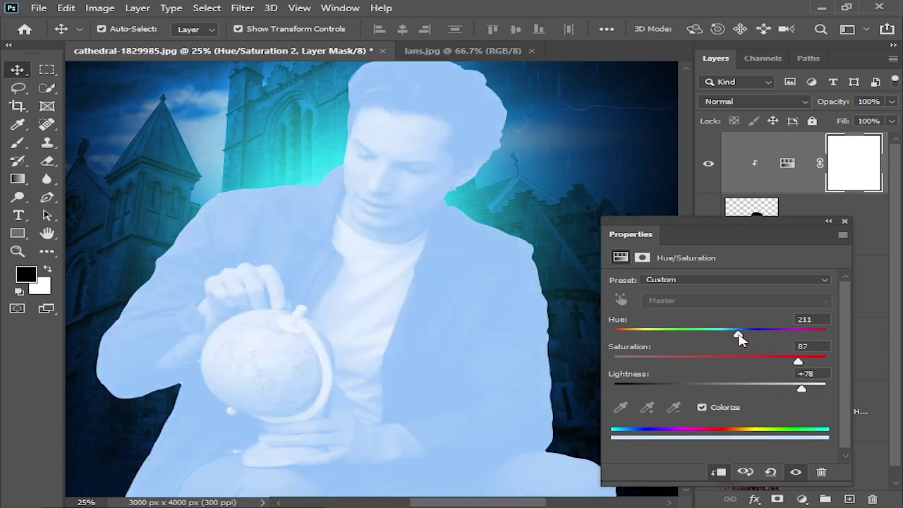
mouse_move(737, 336)
mouse_down()
mouse_move(723, 336)
mouse_move(734, 340)
mouse_up()
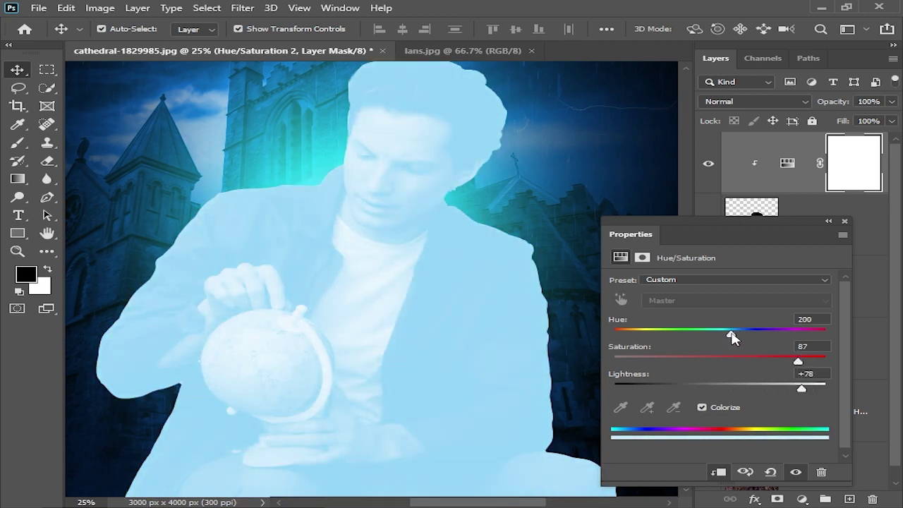
drag(794, 359, 802, 359)
click(844, 222)
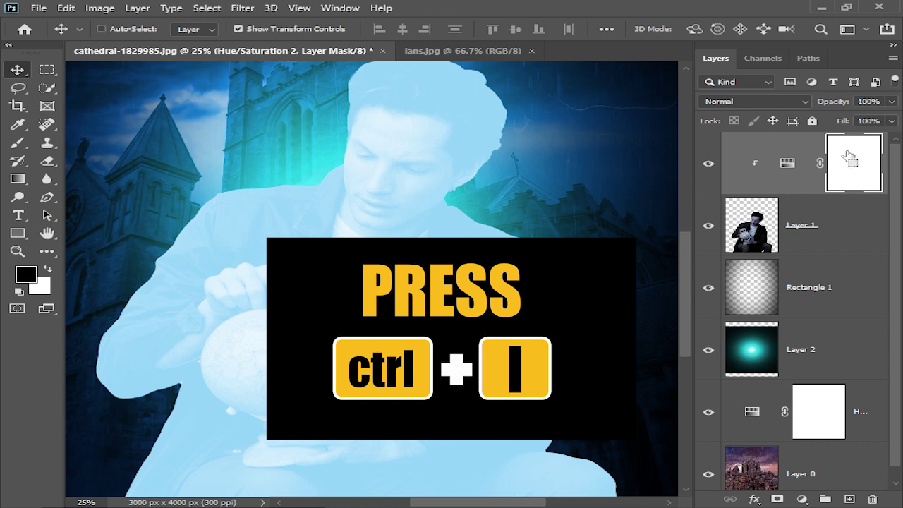
Invert the Hue/Saturation 2 mask to black and set up a white Brush.
key(ctrl+i)
drag(695, 244, 664, 245)
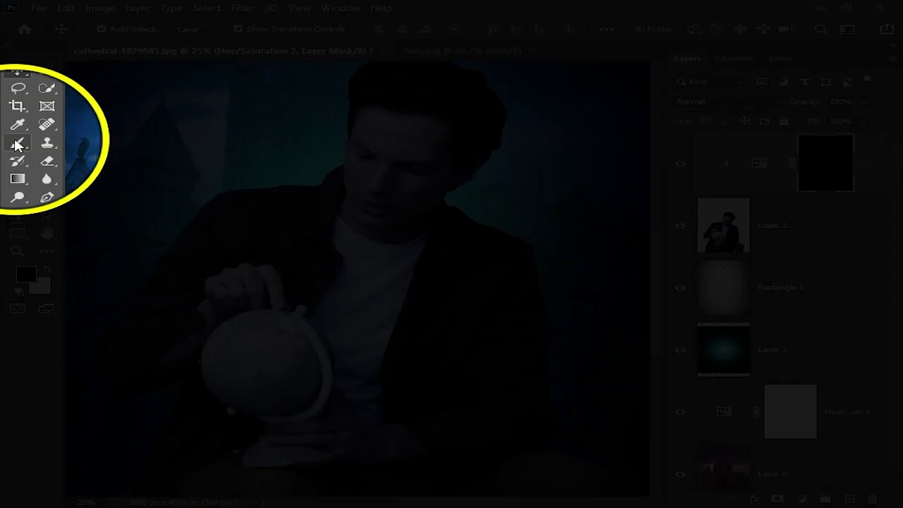
click(18, 144)
drag(430, 264, 367, 275)
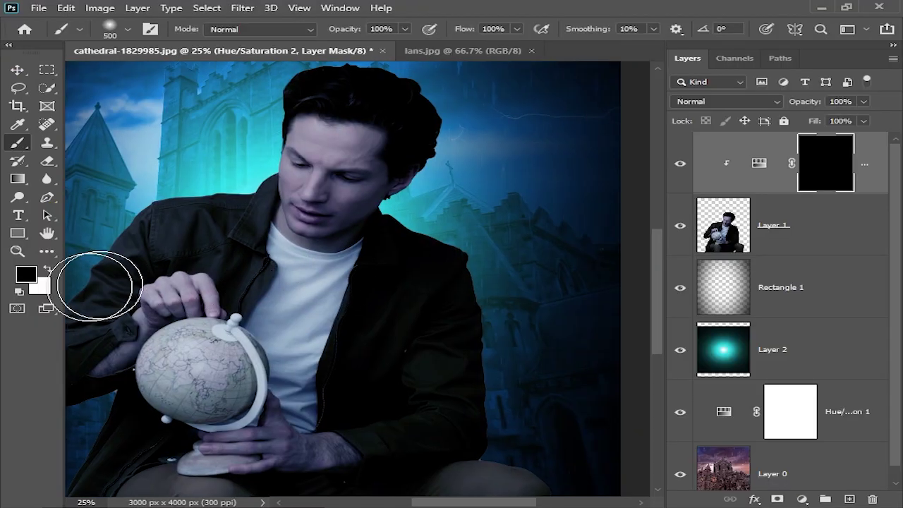
key(x)
Paint a soft white rim light along the man's shoulder edge, enlarging the brush midway.
drag(446, 262, 407, 254)
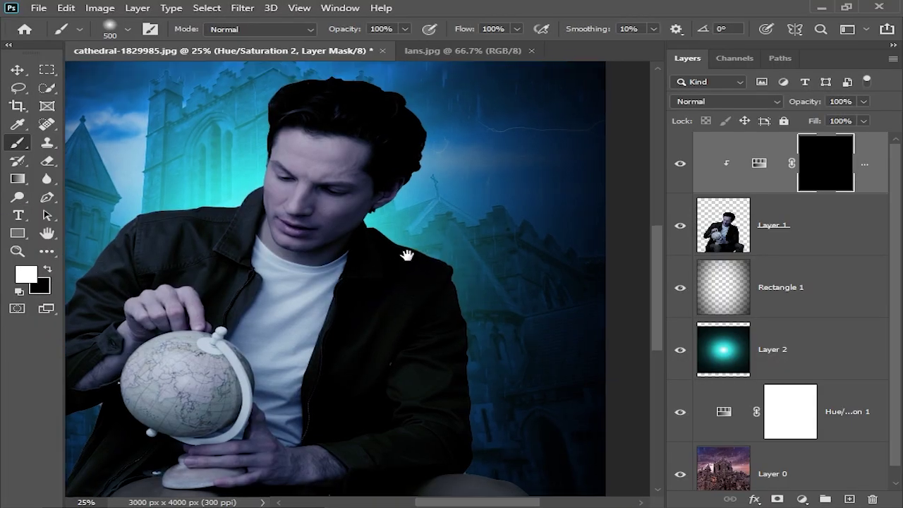
key(ctrl+plus)
key(bracketleft)
key(bracketleft)
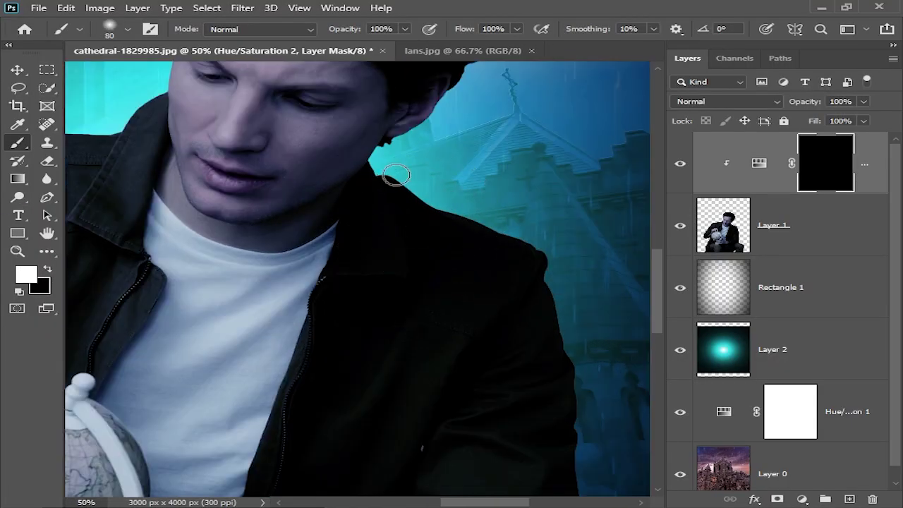
drag(390, 177, 548, 248)
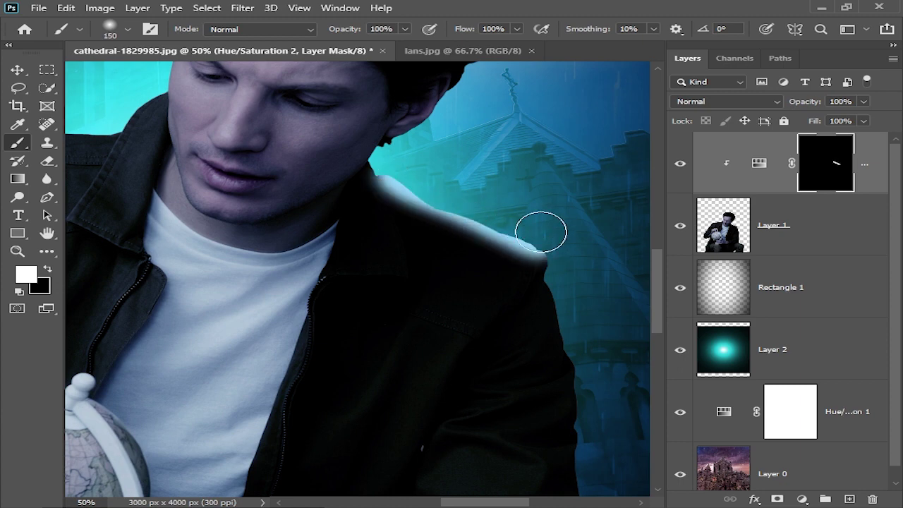
key(bracketright)
key(bracketright)
drag(448, 207, 539, 213)
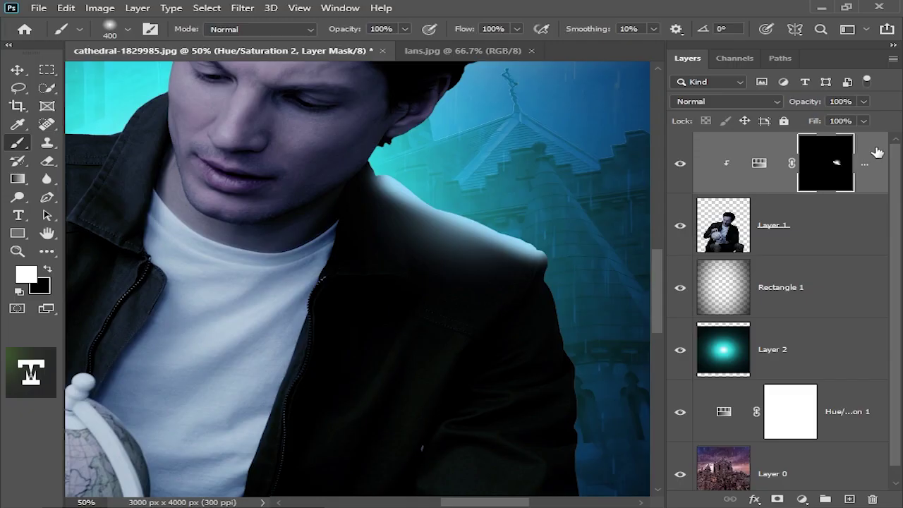
right_click(884, 152)
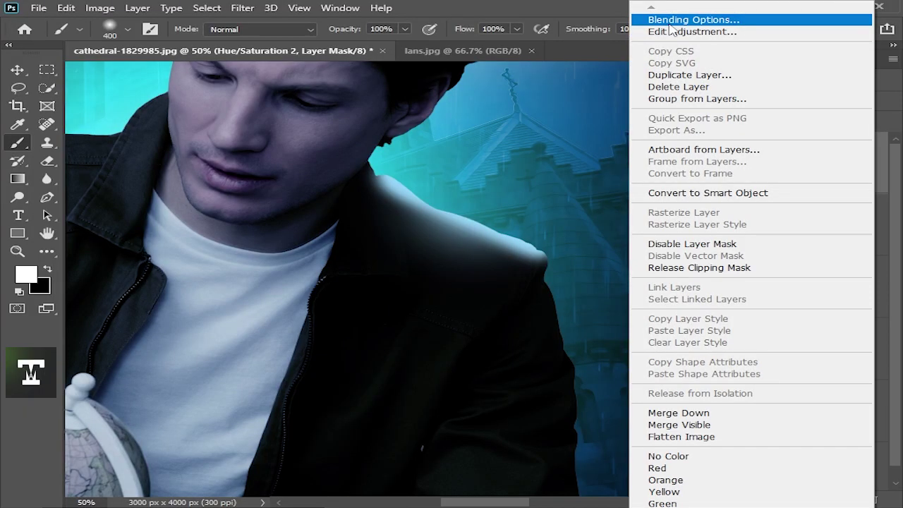
Split the Underlying Layer black slider to 0/7 in Hue/Saturation 2's blending options.
key(Escape)
double_click(769, 176)
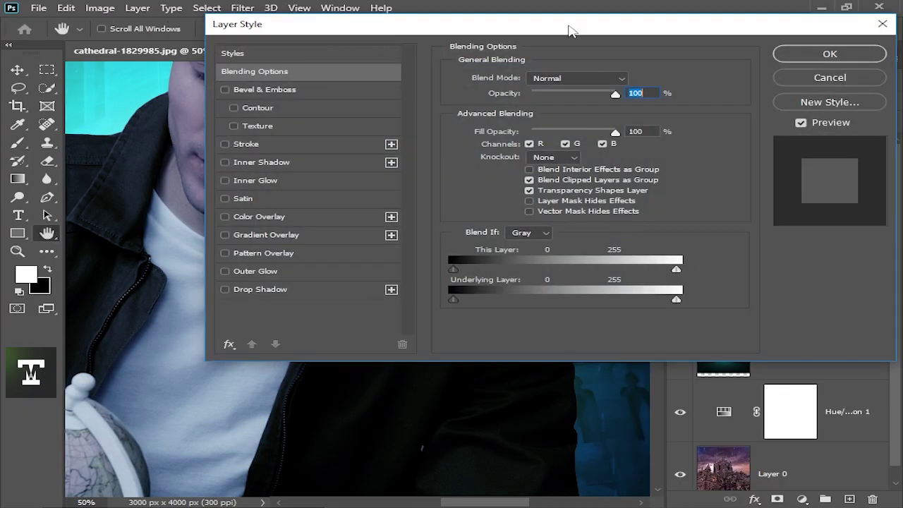
drag(317, 18, 593, 26)
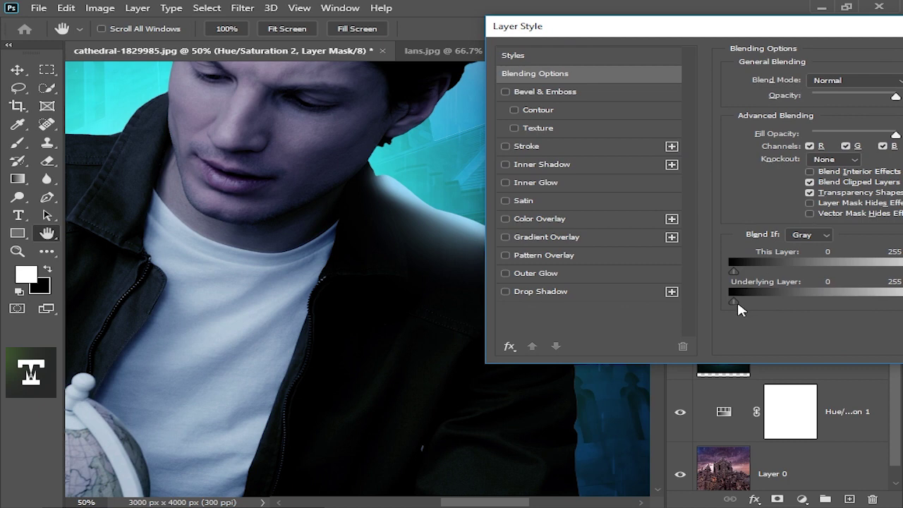
drag(737, 302, 740, 301)
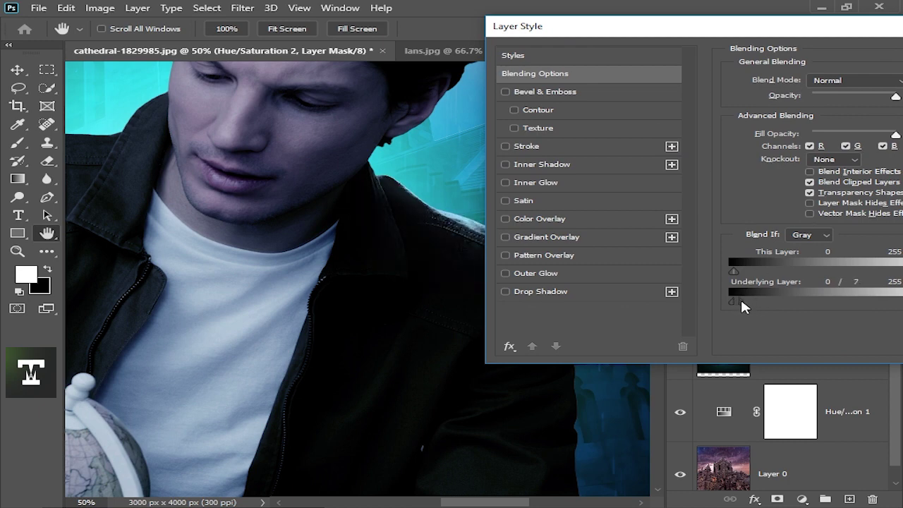
Confirm the 0/7 blend range and frame the man's lower legs with a larger brush.
key(Return)
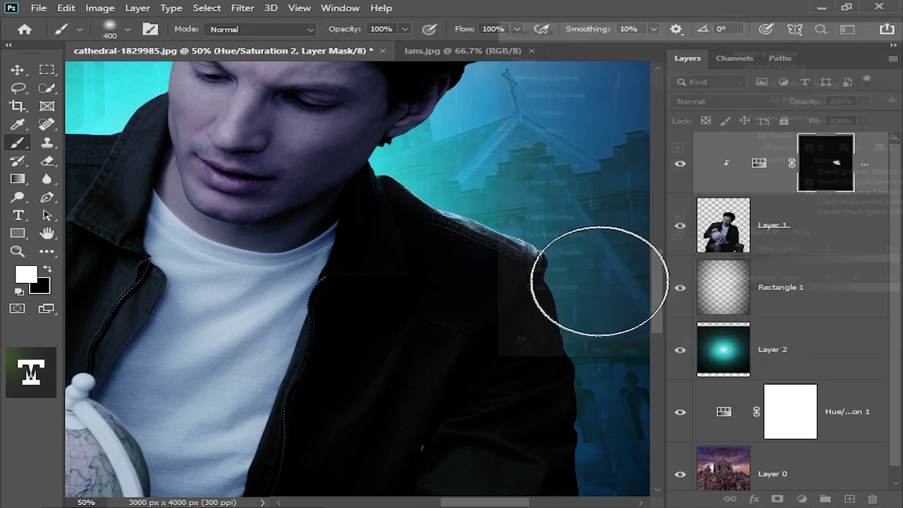
key(ctrl+minus)
key(ctrl+minus)
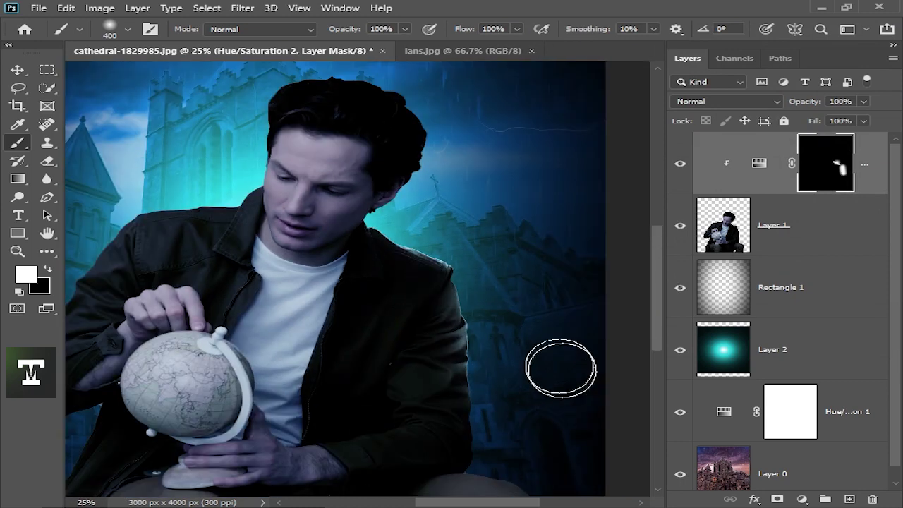
key(bracketright)
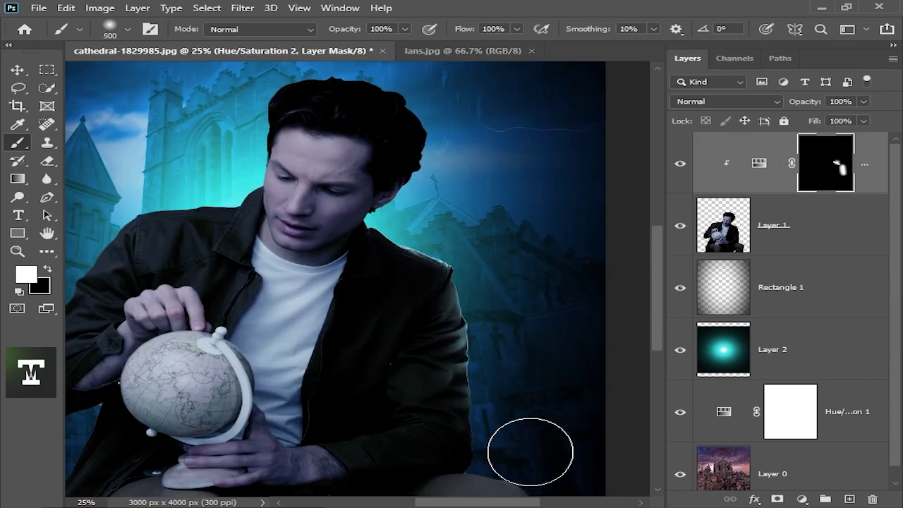
key(ctrl+minus)
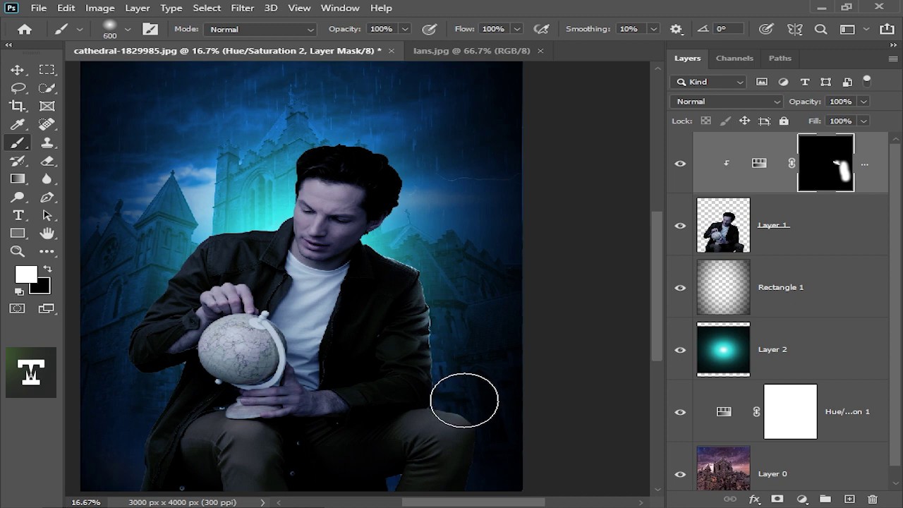
key(ctrl+minus)
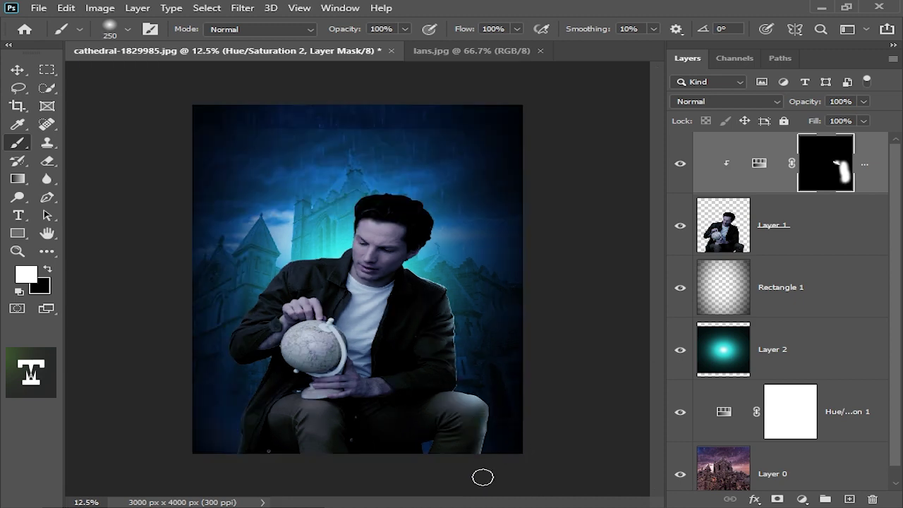
key(ctrl+plus)
scroll(540, 299, down, 5)
scroll(540, 298, right, 3)
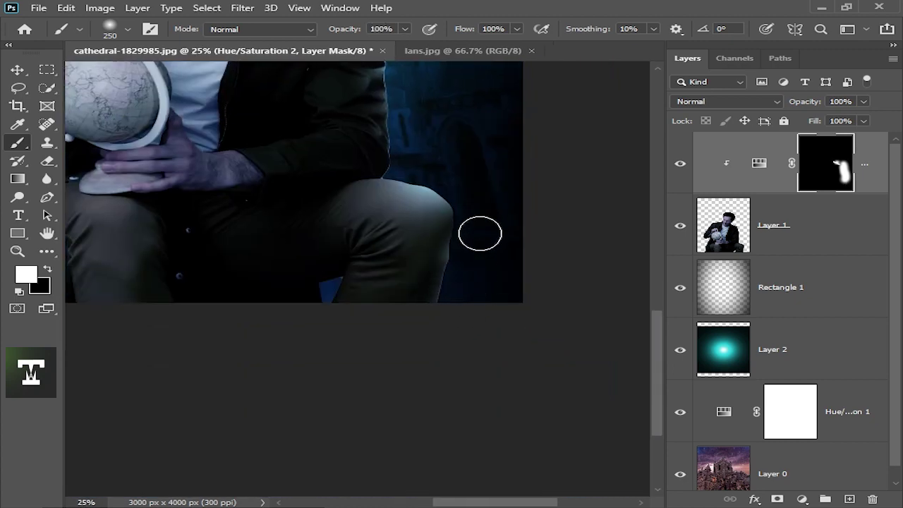
key(bracketright)
key(ctrl+minus)
key(ctrl+minus)
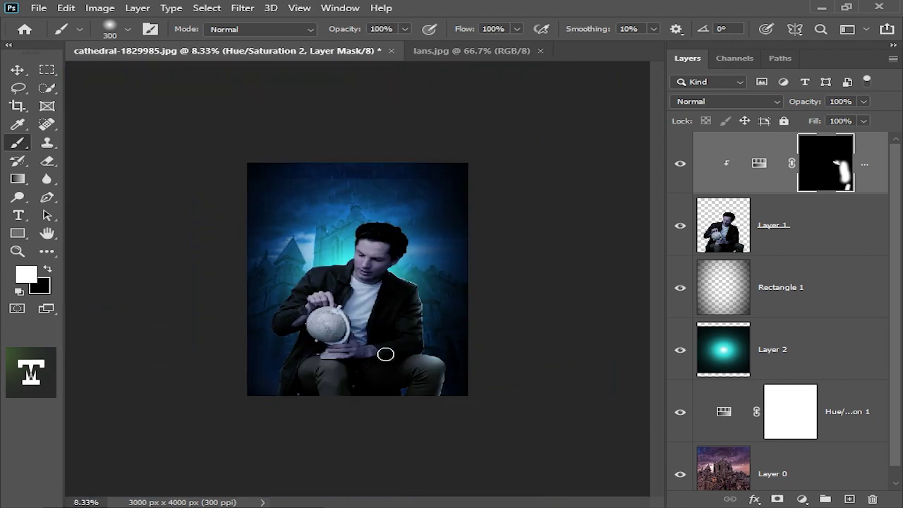
Paint white rim light down the jacket's lower-left edge toward the knee.
key(ctrl+plus)
key(ctrl+plus)
scroll(379, 291, down, 3)
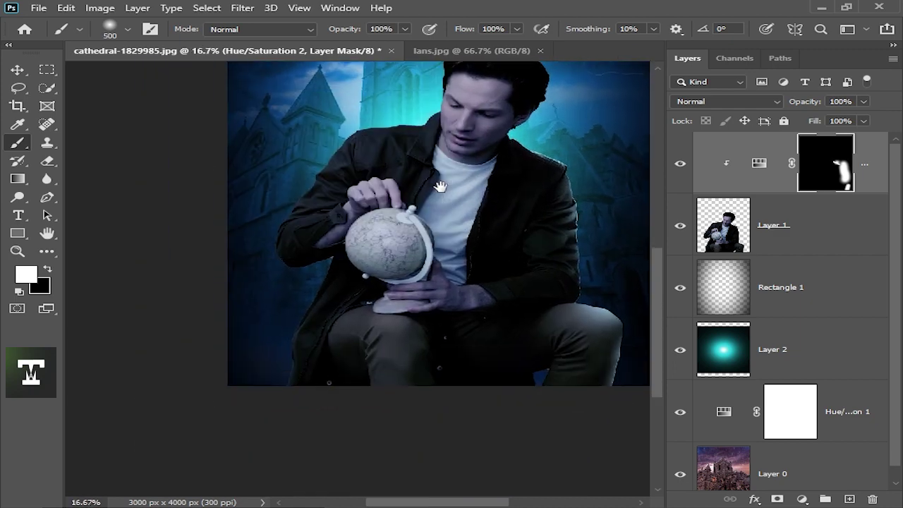
key(ctrl+plus)
key(bracketleft)
key(bracketleft)
mouse_move(302, 278)
mouse_down()
mouse_move(241, 423)
mouse_move(291, 400)
mouse_up()
drag(335, 318, 342, 309)
key(ctrl+minus)
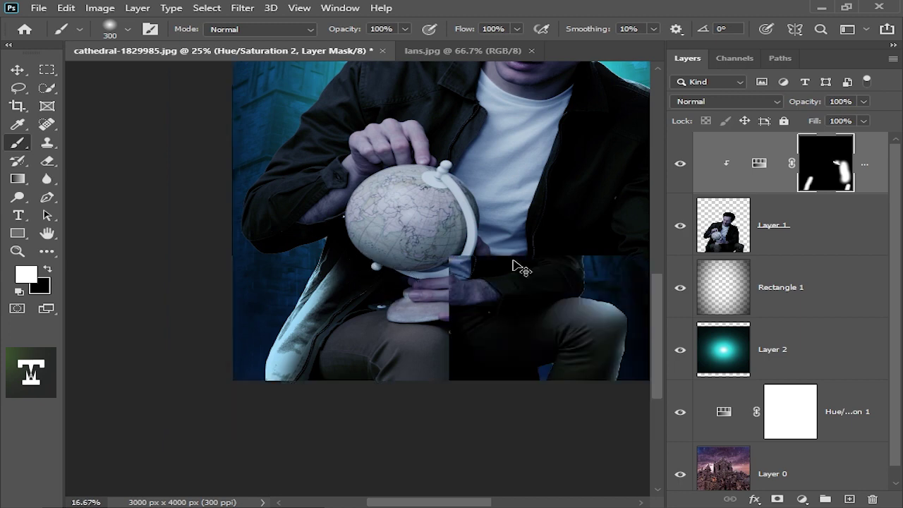
Lower the Hue/Saturation 2 Lightness to +70 and undo the lower-left jacket highlight.
double_click(759, 164)
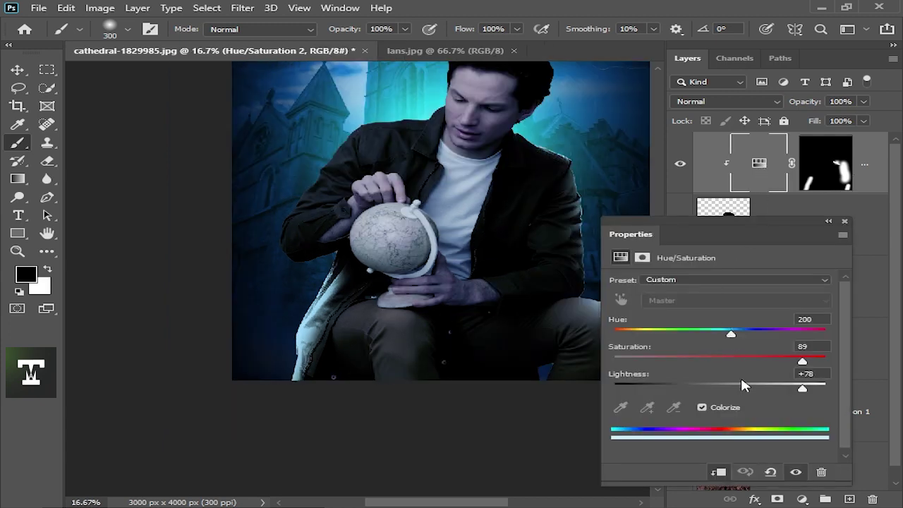
mouse_move(801, 389)
mouse_down()
mouse_move(768, 385)
mouse_move(801, 389)
mouse_up()
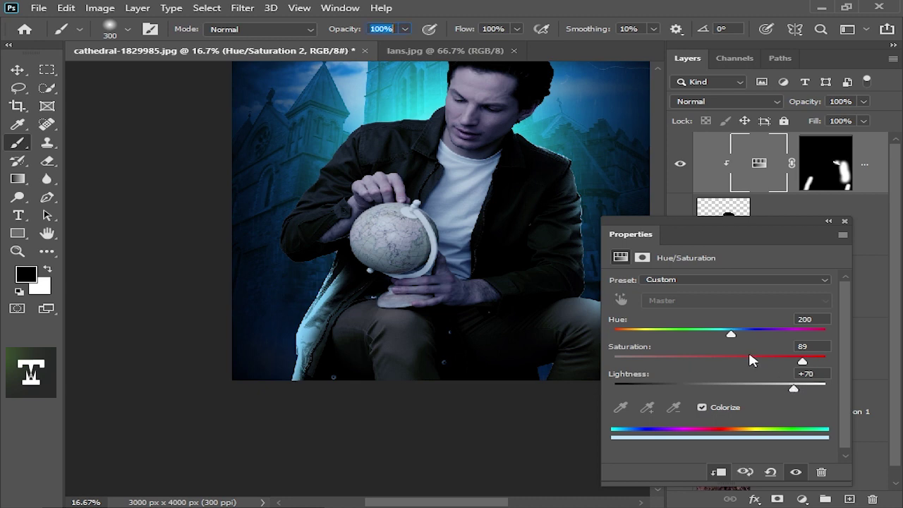
click(845, 221)
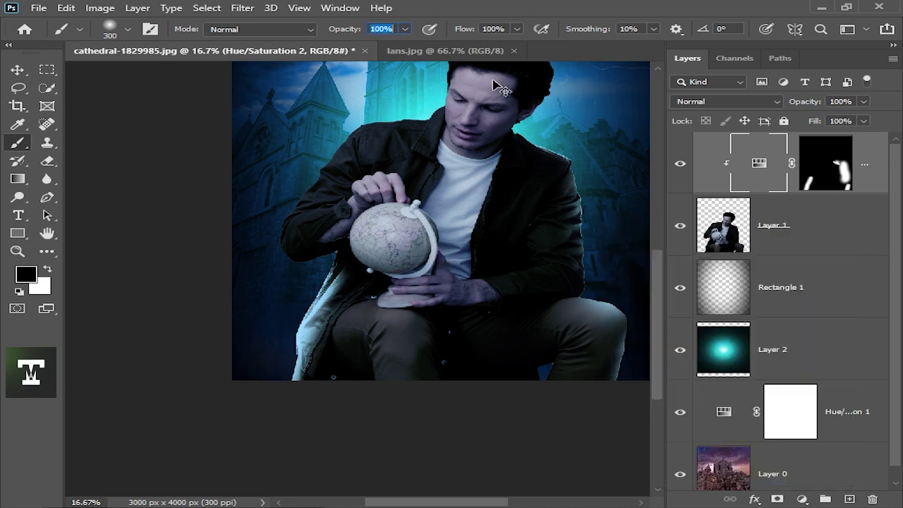
key(ctrl+z)
Set brush flow to 58% and paint soft white light on the lower jacket and shoulder.
click(517, 29)
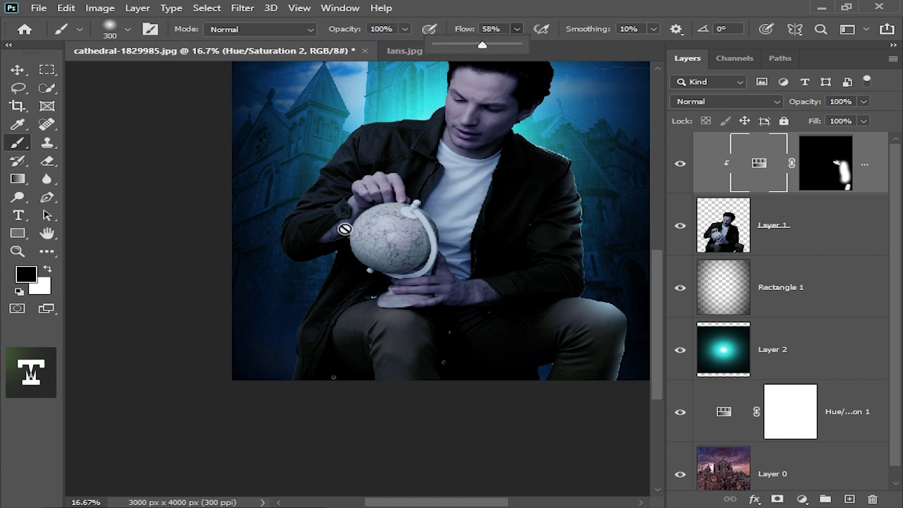
click(794, 172)
key(x)
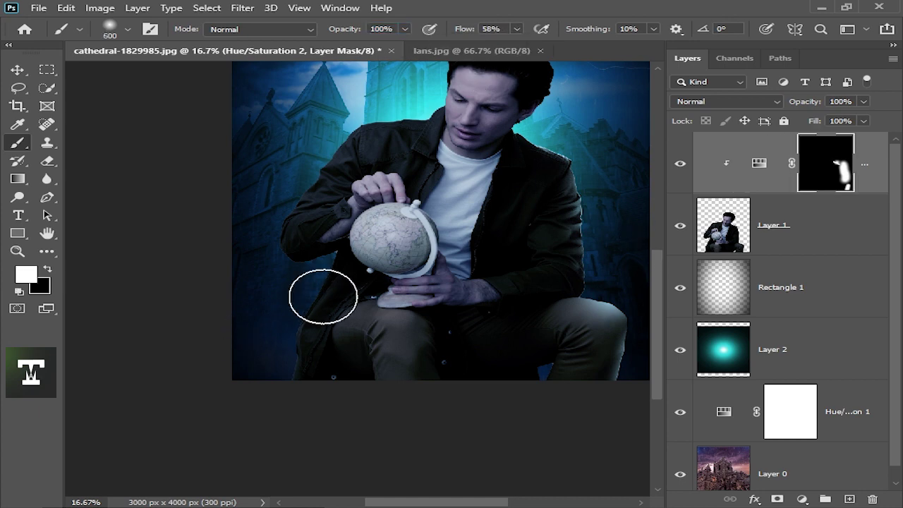
key(bracketright)
drag(289, 296, 295, 302)
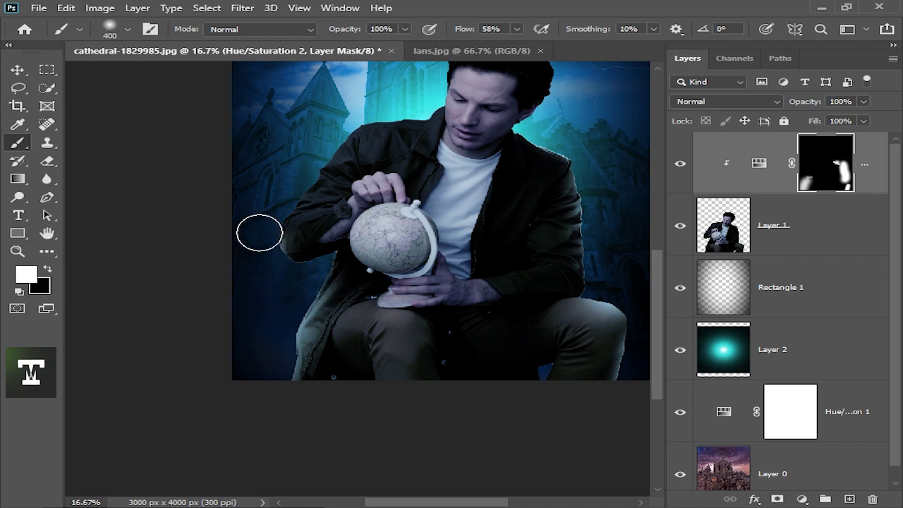
drag(256, 219, 306, 158)
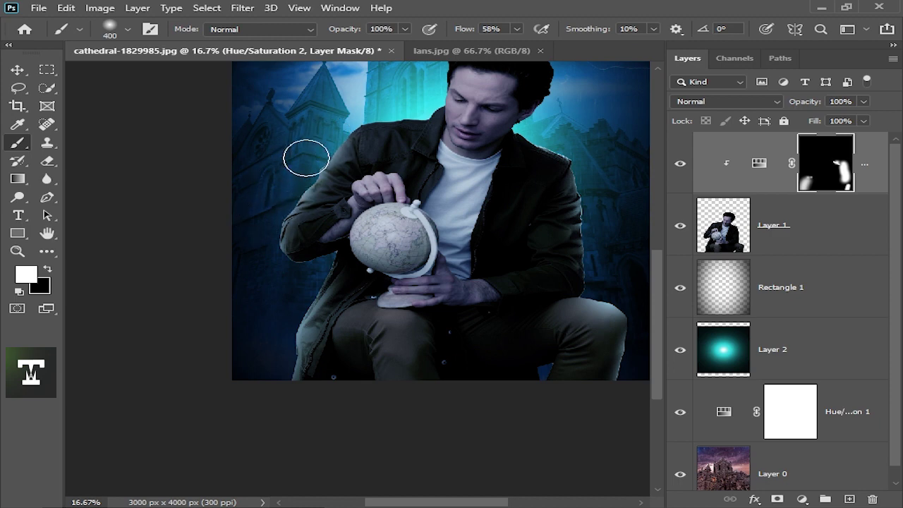
Widen Hue/Saturation 2's underlying-layer dark blend range in its blending options.
scroll(423, 180, down, 1)
scroll(211, 282, up, 2)
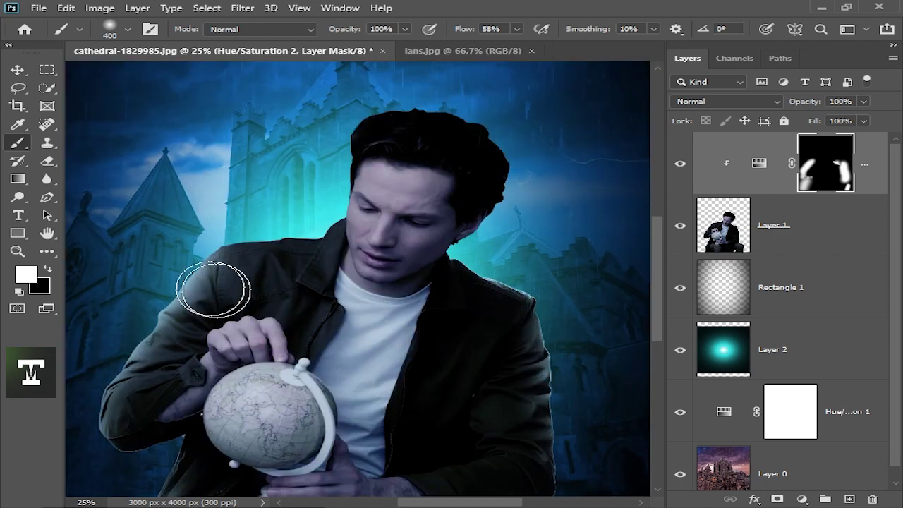
scroll(323, 278, up, 1)
key(bracketleft)
key(bracketleft)
key(bracketleft)
scroll(352, 275, up, 1)
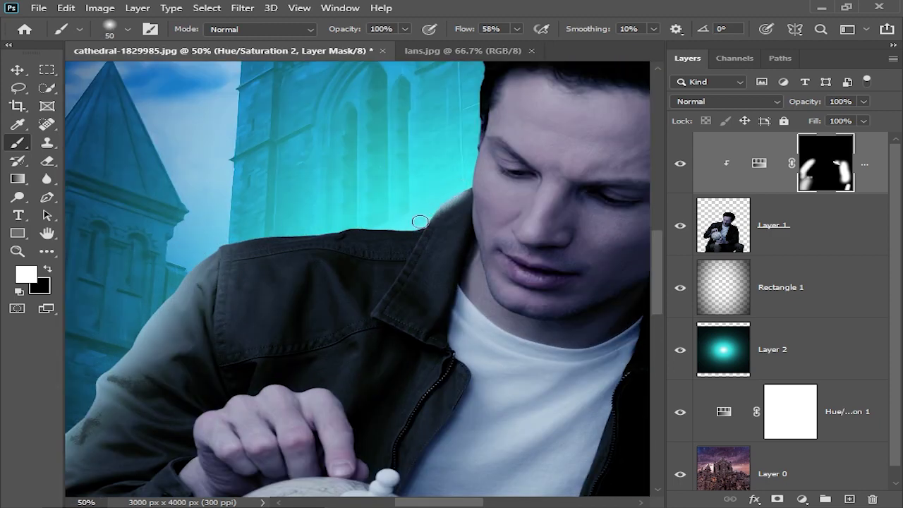
scroll(353, 197, down, 1)
key(x)
double_click(734, 163)
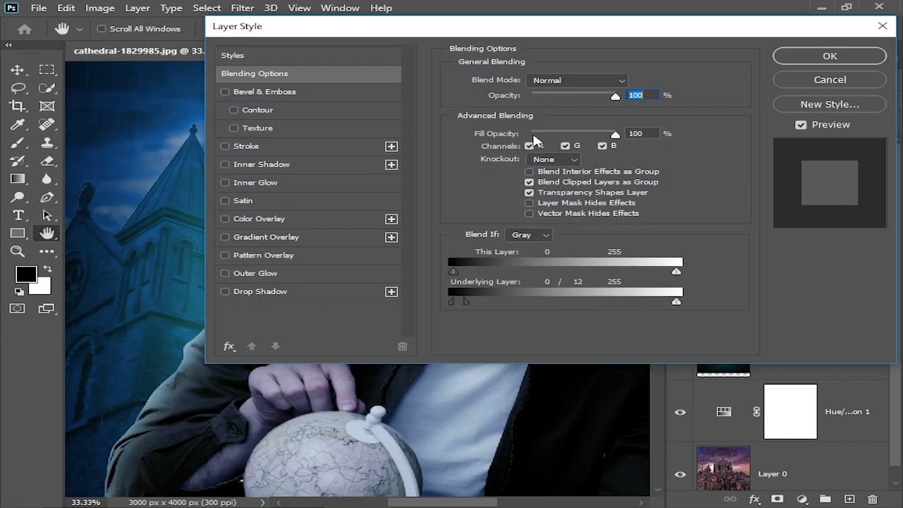
drag(776, 295, 786, 298)
key(Return)
Resize the brush and switch paint colours while scrolling around the man's head.
scroll(480, 312, down, 3)
key(x)
key(bracketright)
key(bracketright)
key(bracketright)
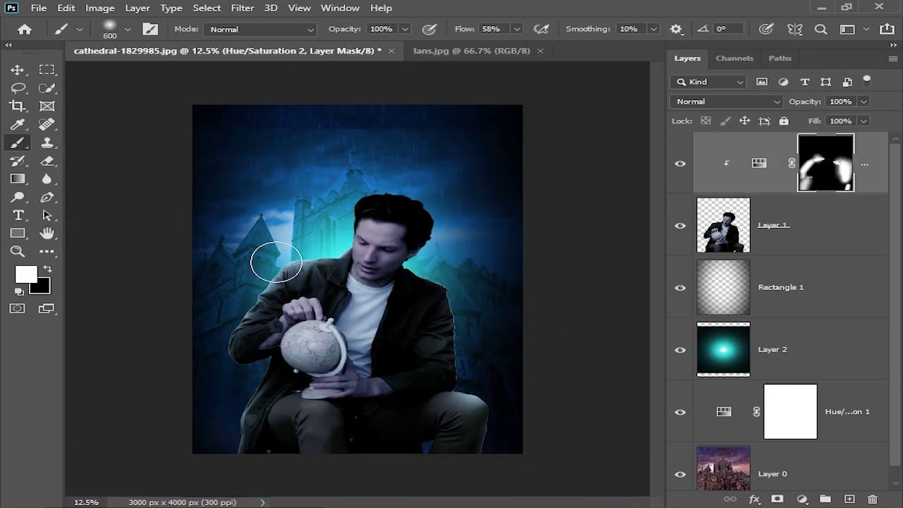
scroll(346, 355, up, 1)
scroll(345, 355, up, 1)
scroll(292, 459, down, 2)
scroll(297, 282, up, 2)
key(x)
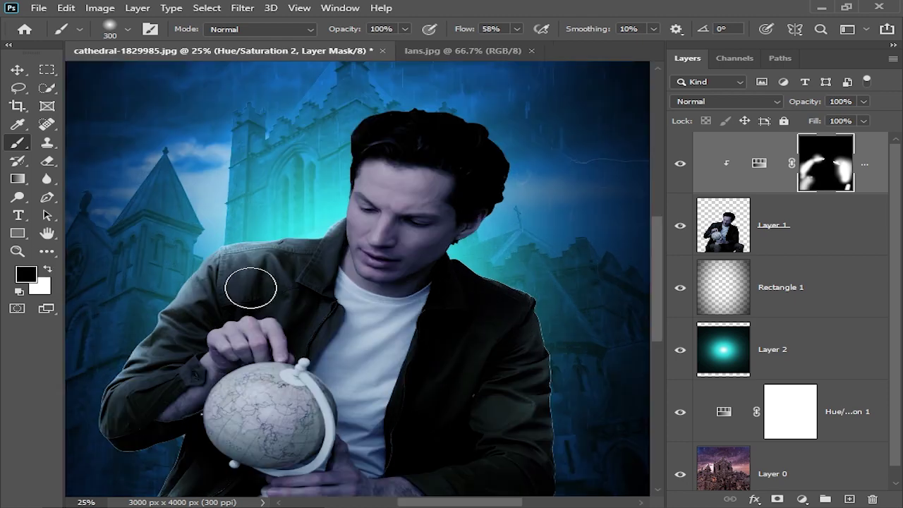
key(bracketleft)
key(bracketleft)
scroll(208, 355, down, 2)
scroll(288, 228, up, 3)
key(bracketleft)
Paint white into the mask around the man's ear, neck and shoulder.
key(x)
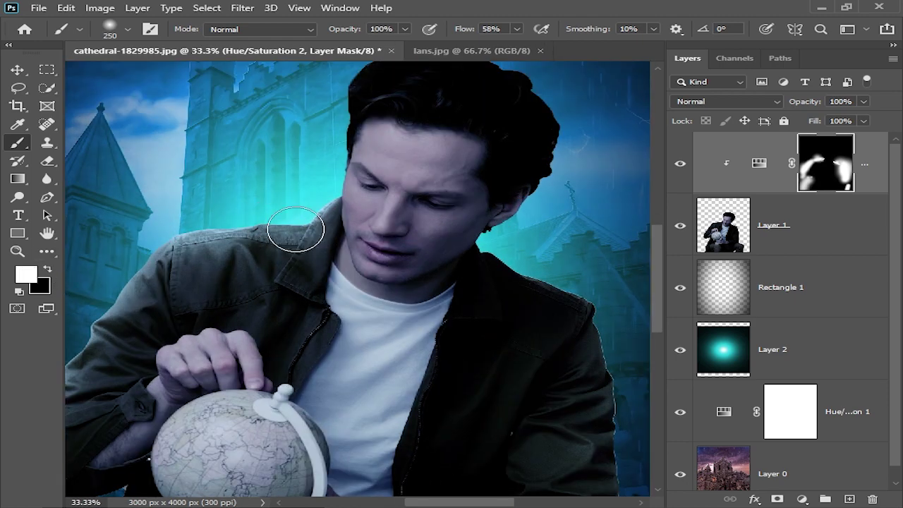
key(x)
key(bracketleft)
key(bracketleft)
click(48, 269)
key(bracketleft)
key(bracketleft)
drag(482, 257, 405, 348)
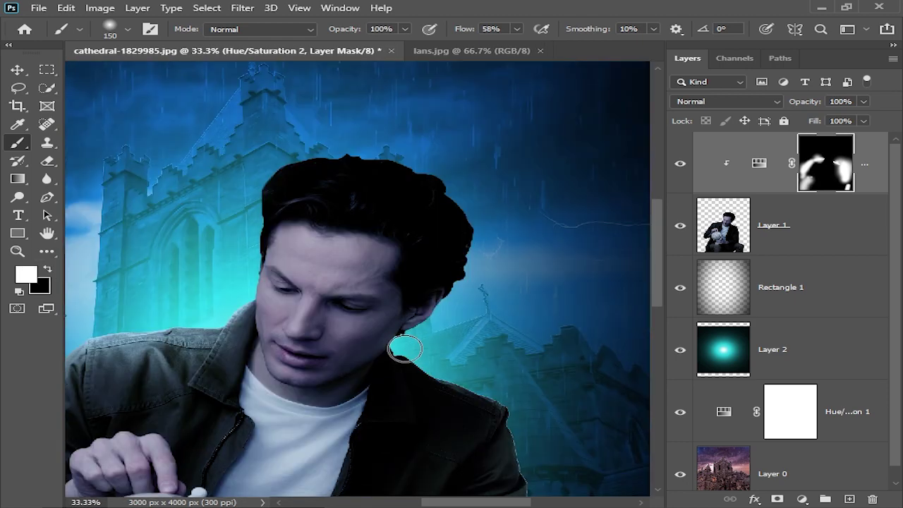
mouse_move(449, 326)
mouse_down()
mouse_move(403, 131)
mouse_move(213, 273)
mouse_up()
scroll(170, 328, down, 3)
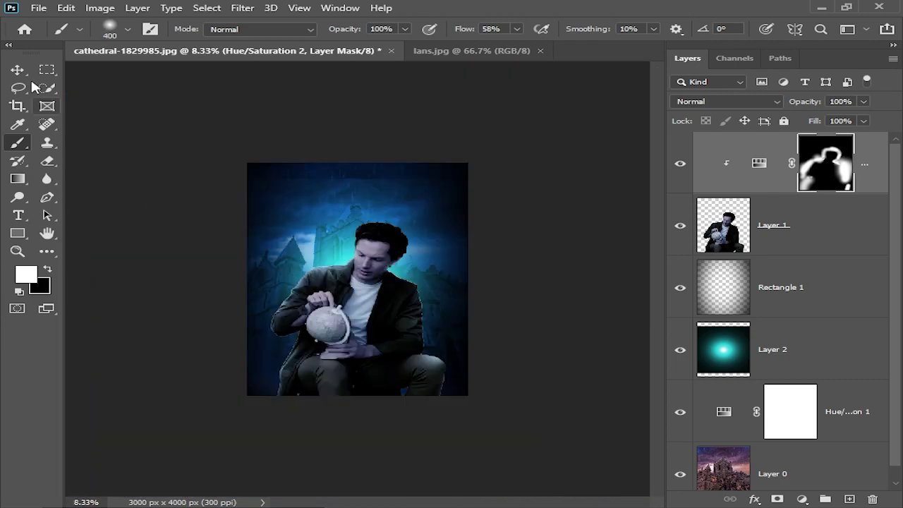
scroll(517, 337, up, 2)
Duplicate the Hue/Saturation 2 adjustment layer.
key(v)
key(x)
scroll(519, 337, down, 3)
scroll(544, 273, up, 2)
click(807, 226)
click(825, 163)
key(ctrl+j)
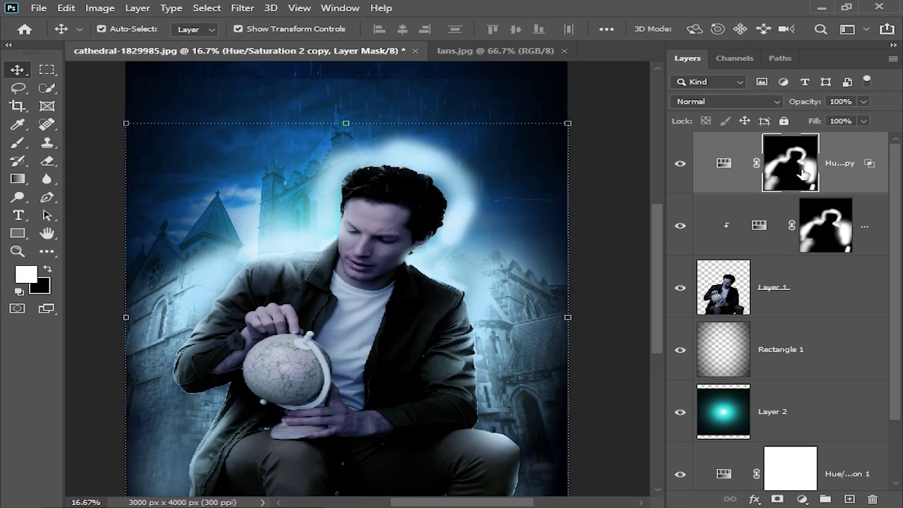
scroll(554, 300, down, 1)
scroll(554, 300, up, 2)
Raise the Hue/Saturation 2 copy's Lightness to +43.
double_click(758, 163)
key(ctrl+minus)
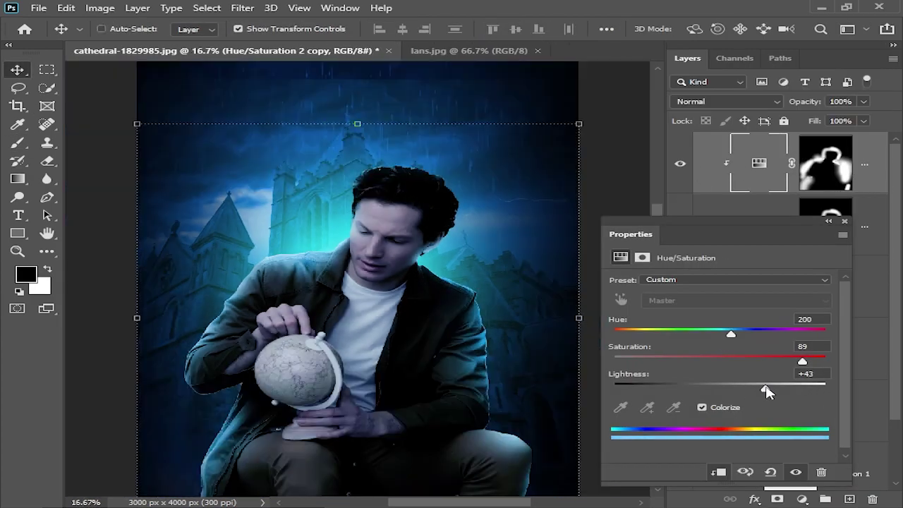
key(ctrl+minus)
mouse_move(759, 384)
mouse_down()
mouse_move(767, 386)
mouse_move(725, 387)
mouse_move(781, 386)
mouse_up()
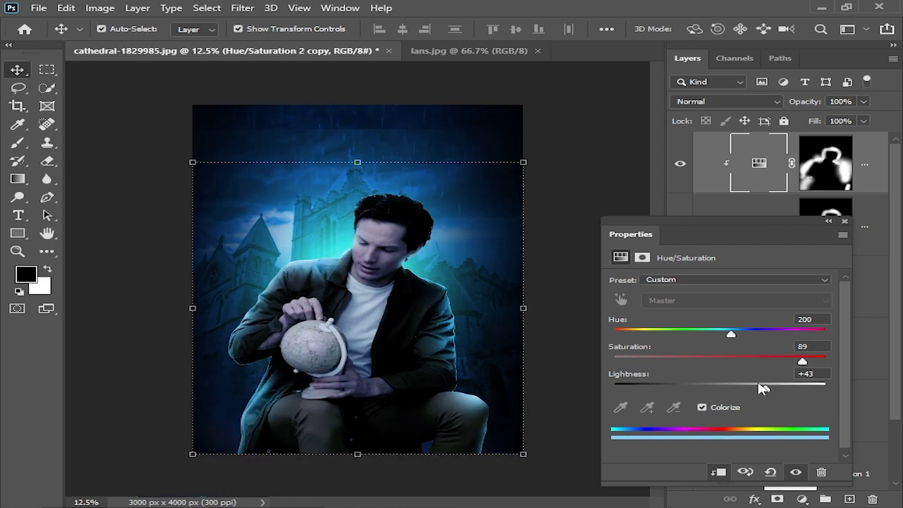
click(825, 163)
key(ctrl+plus)
key(ctrl+plus)
key(ctrl+plus)
Paint black into the copy's mask to trim the glow, with the brush at 400.
click(18, 146)
key(x)
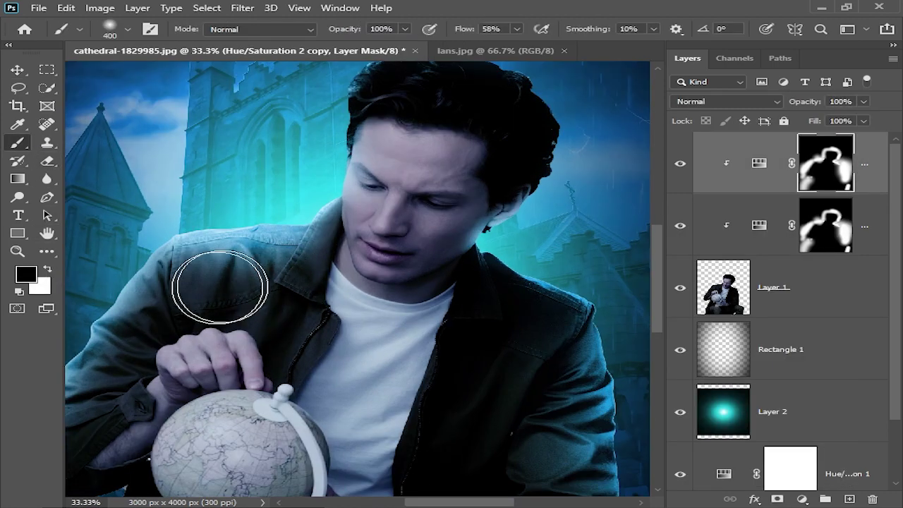
key(ctrl+minus)
key(ctrl+minus)
key(ctrl+minus)
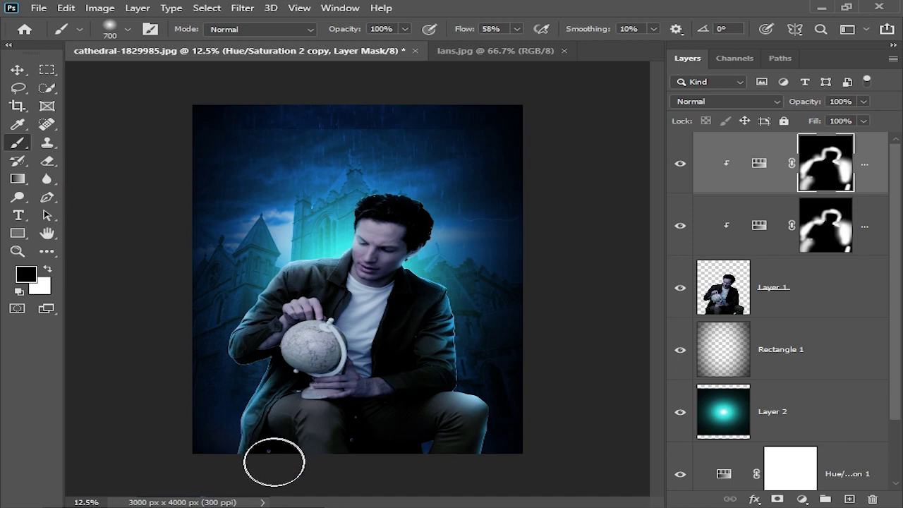
key(ctrl+minus)
key(ctrl+minus)
key(ctrl+plus)
key(ctrl+plus)
key(ctrl+plus)
key(bracketleft)
key(bracketleft)
key(bracketleft)
key(alt+bracketleft)
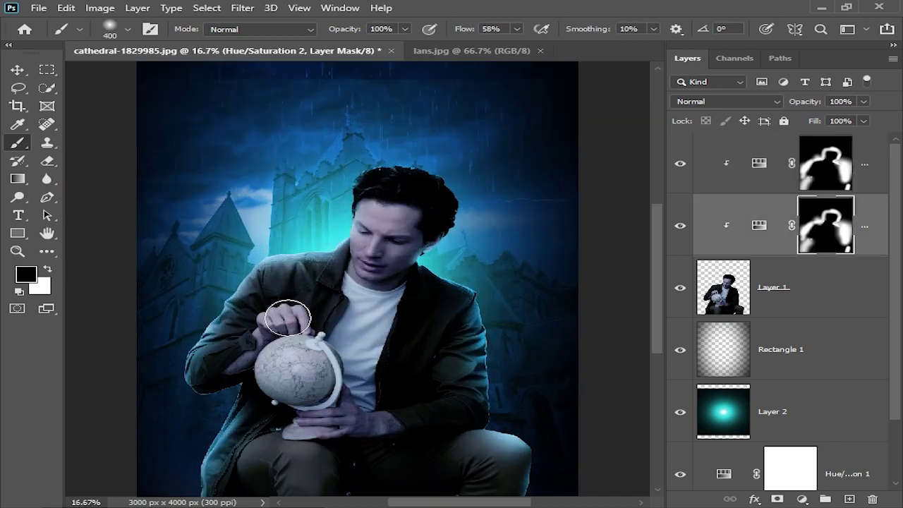
key(ctrl+minus)
key(ctrl+minus)
key(ctrl+minus)
Select the man's Layer 1 and zoom in on the globe.
key(v)
key(alt+bracketleft)
key(ctrl+plus)
key(ctrl+plus)
key(ctrl+plus)
key(ctrl+plus)
key(ctrl+plus)
key(ctrl+plus)
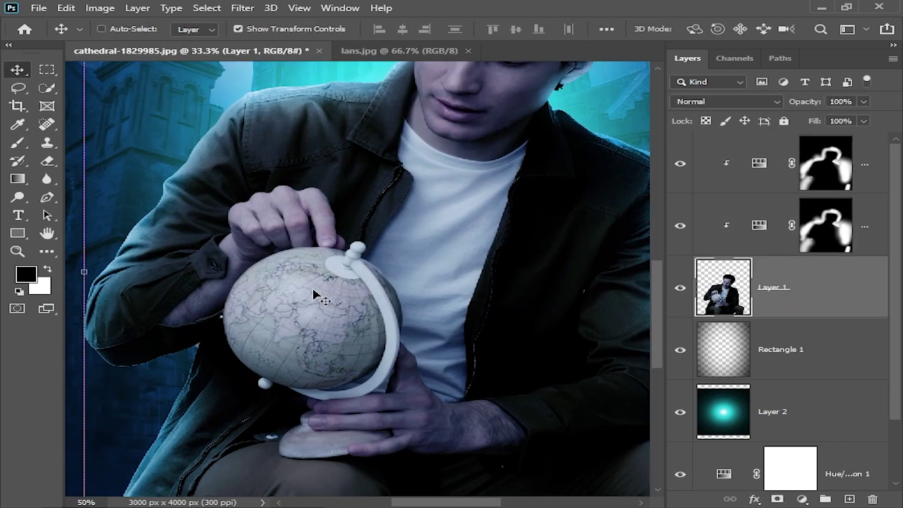
key(p)
key(ctrl+plus)
Trace curved Pen anchors along the globe's top, left and lower edges.
key(l)
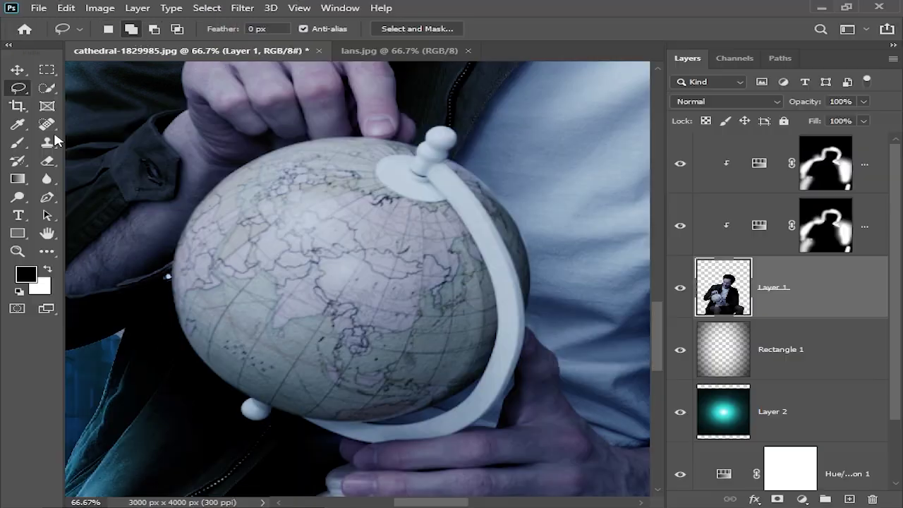
key(p)
key(ctrl+plus)
drag(278, 280, 151, 313)
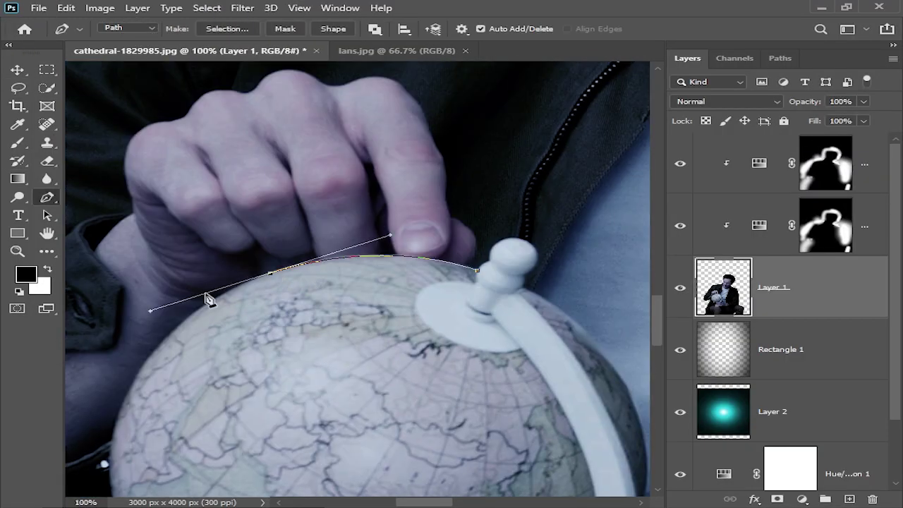
drag(363, 321, 351, 484)
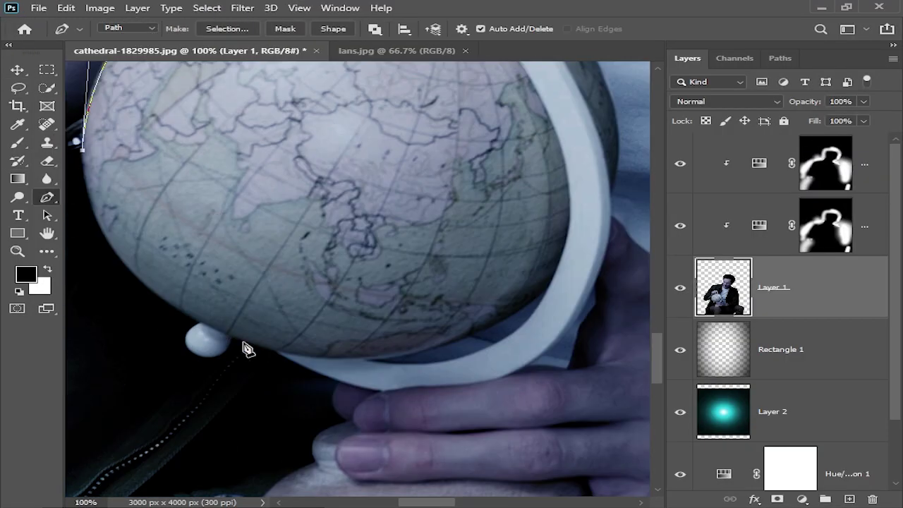
drag(244, 346, 413, 389)
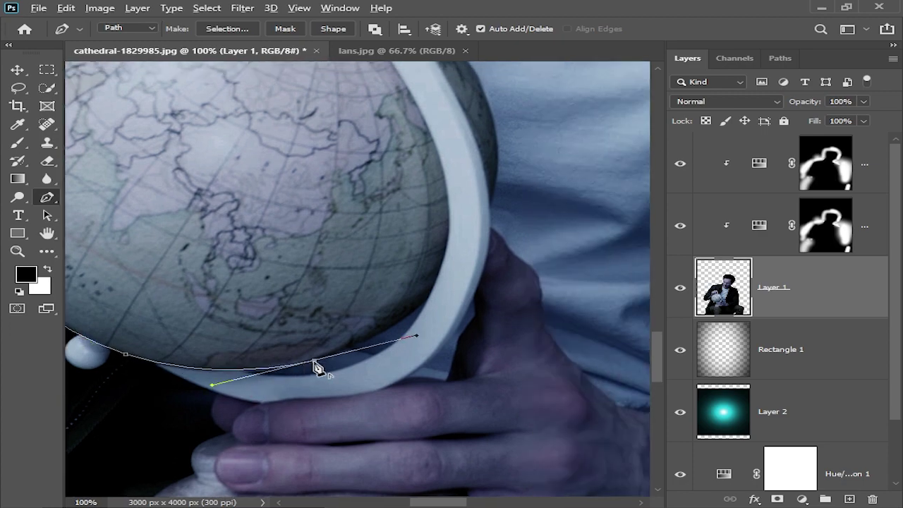
Continue the path around the globe's right rim and the stand's top cap.
scroll(317, 364, up, 1)
click(416, 338)
key(ctrl+minus)
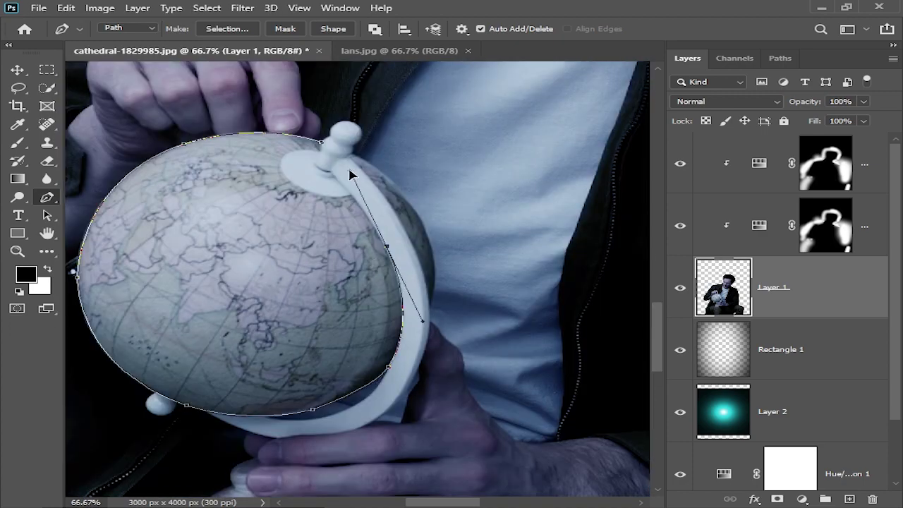
drag(351, 198, 299, 185)
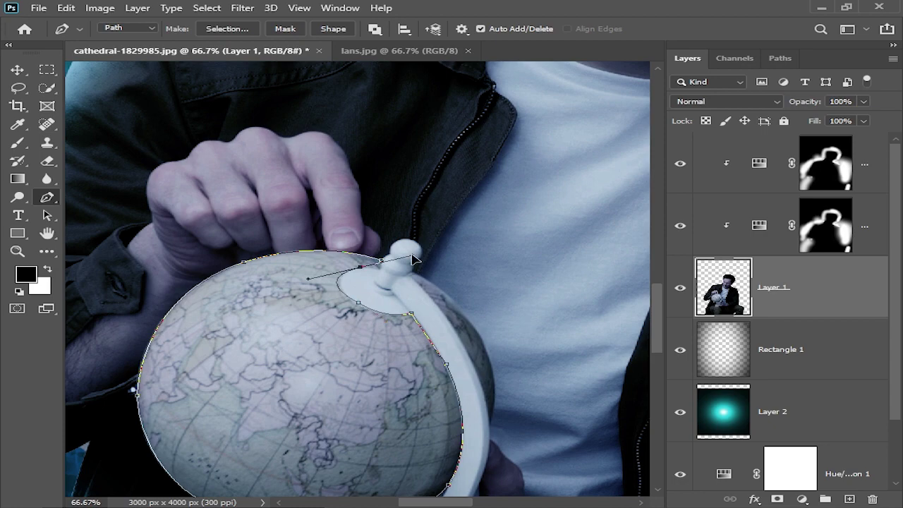
drag(374, 274, 270, 204)
key(ctrl+plus)
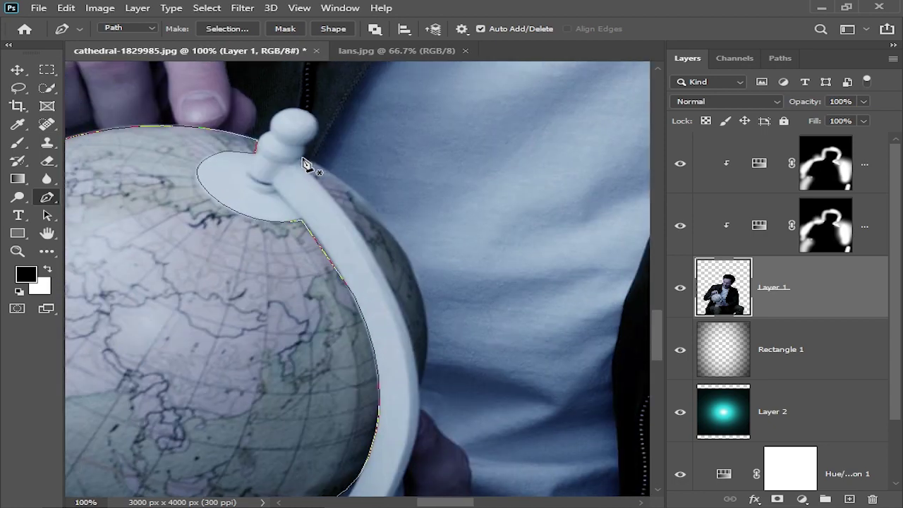
drag(305, 164, 280, 118)
drag(390, 228, 418, 315)
mouse_move(326, 127)
mouse_down()
mouse_move(326, 198)
mouse_move(359, 280)
mouse_up()
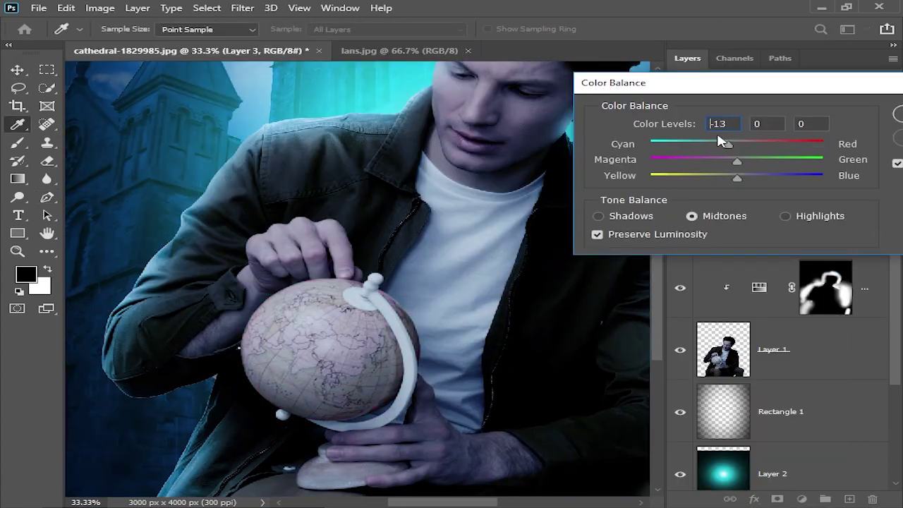
Use Hue/Saturation to raise saturation and lightness and shift the globe's hue to coral red.
key(ctrl+u)
drag(644, 205, 700, 204)
mouse_move(644, 240)
mouse_down()
mouse_move(690, 240)
mouse_move(664, 240)
mouse_up()
mouse_move(700, 205)
mouse_down()
mouse_move(730, 205)
mouse_move(708, 205)
mouse_up()
mouse_move(644, 169)
mouse_down()
mouse_move(727, 170)
mouse_move(665, 169)
mouse_move(677, 169)
mouse_up()
drag(709, 204, 705, 204)
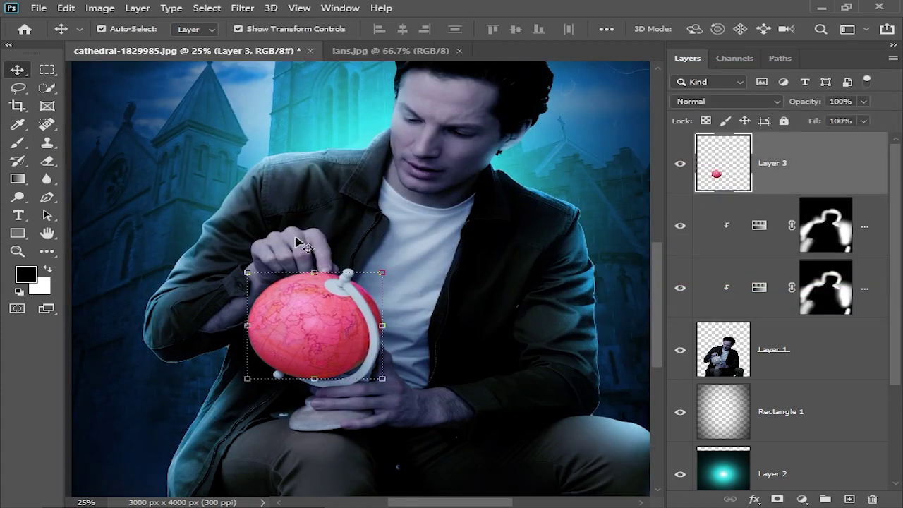
Add a red Solid Color fill layer in Screen mode with an inverted black mask.
click(802, 499)
click(800, 252)
click(836, 121)
click(728, 101)
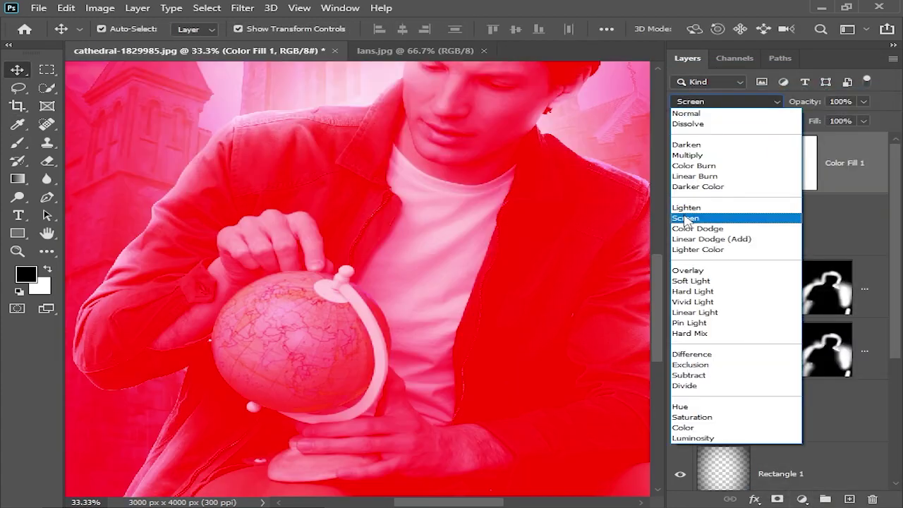
click(745, 210)
key(ctrl+i)
Paint the red glow around the globe and onto the hand and shirt.
key(b)
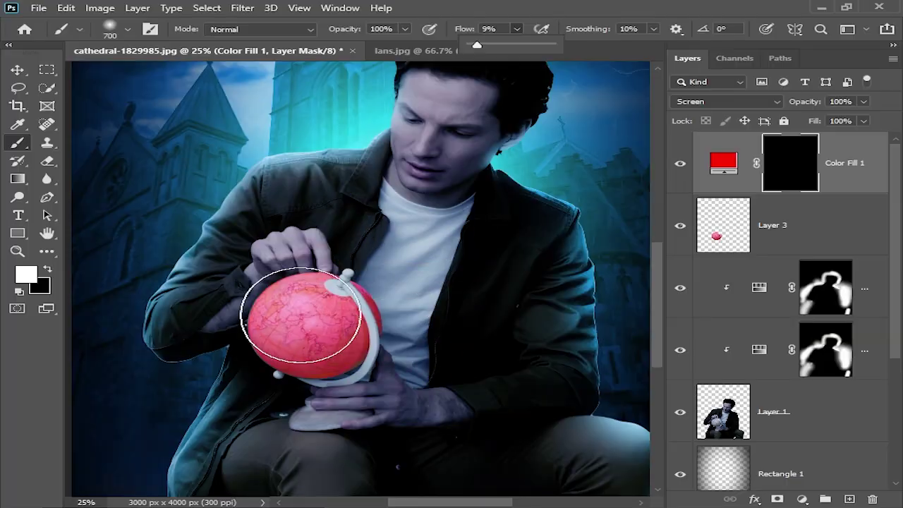
drag(278, 318, 373, 289)
drag(270, 358, 413, 332)
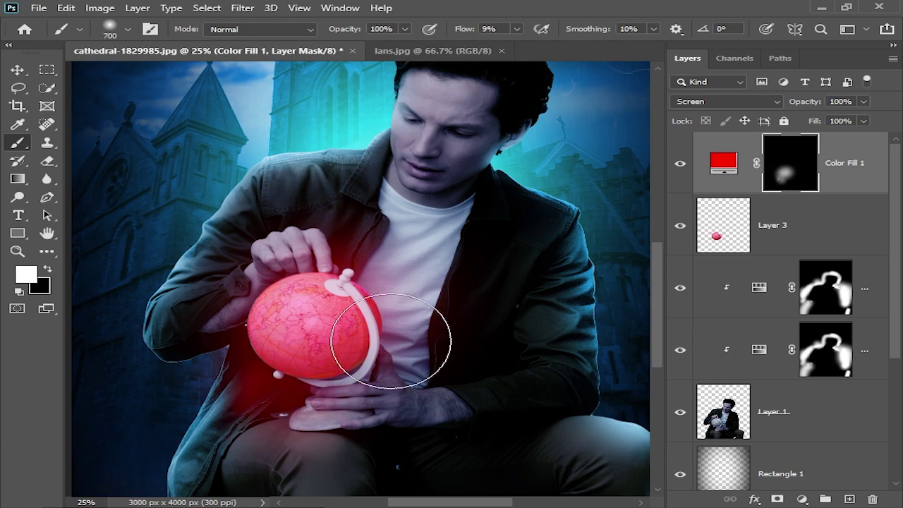
key(])
key(])
key(])
key(ctrl+minus)
key(])
key(ctrl+plus)
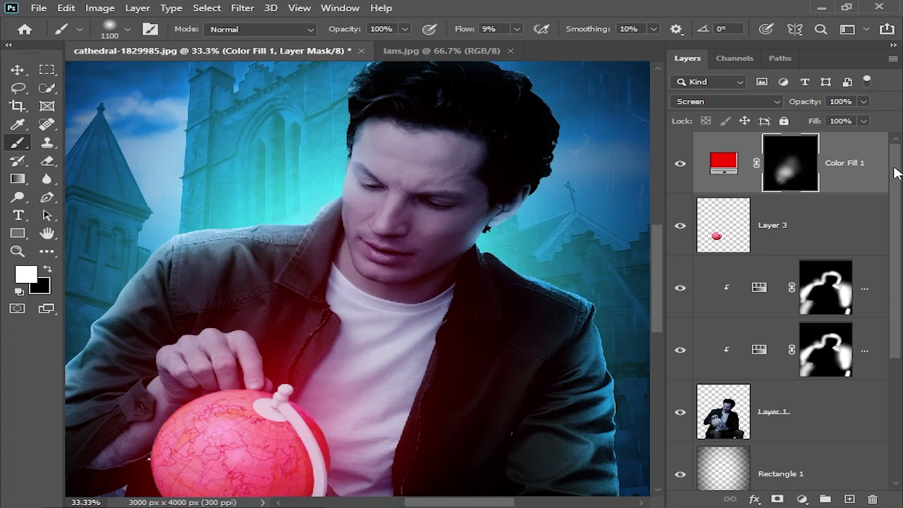
key(x)
Adjust the Blend If settings in the red fill's blending options.
double_click(875, 165)
key(Escape)
double_click(726, 237)
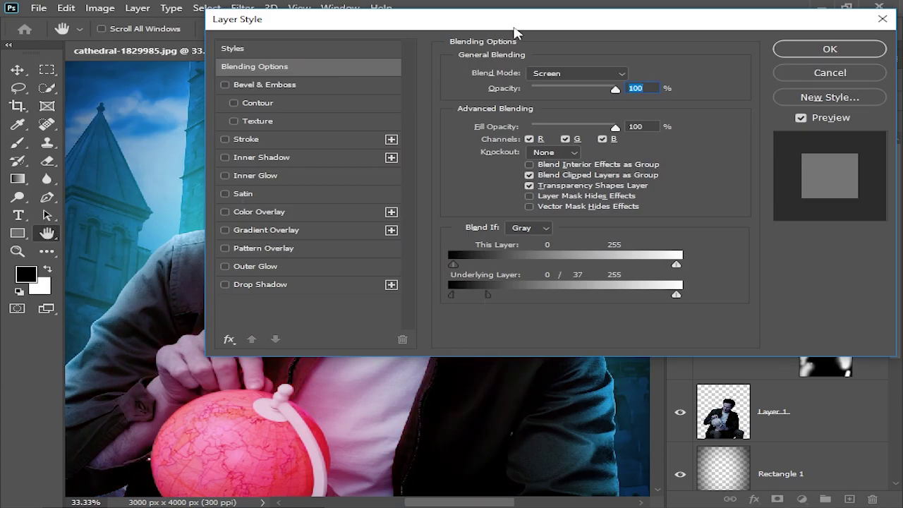
key(Return)
Paint the red glow onto the man's knees with a brush enlarged to 1100.
key(x)
key(ctrl+minus)
key(ctrl+minus)
drag(298, 440, 291, 469)
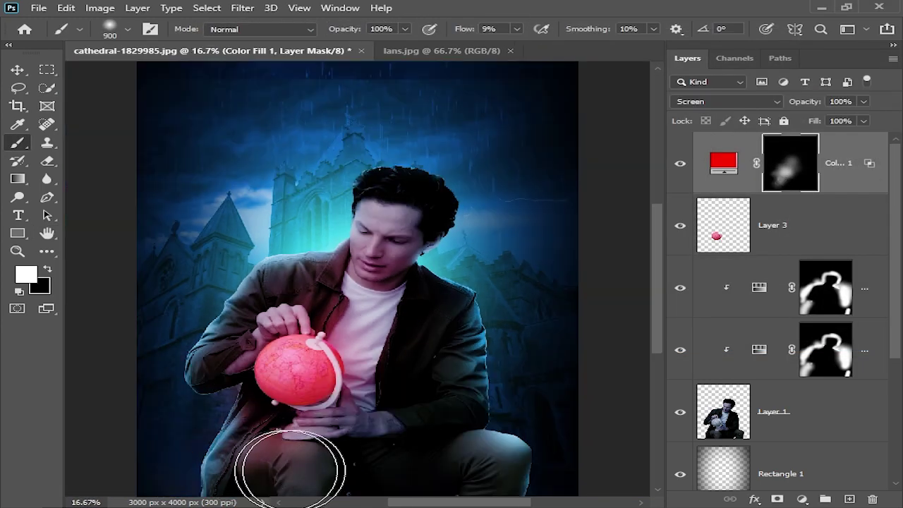
key(ctrl+minus)
key(bracketright)
key(bracketright)
Move the cyan glow Layer 2 about 207 px right and 136 px down.
key(v)
key(x)
click(548, 311)
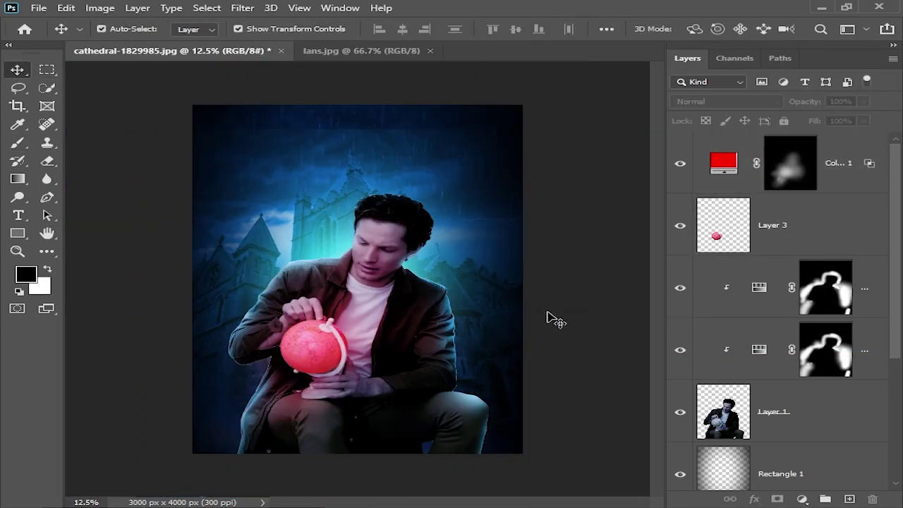
click(439, 178)
key(alt+bracketleft)
key(b)
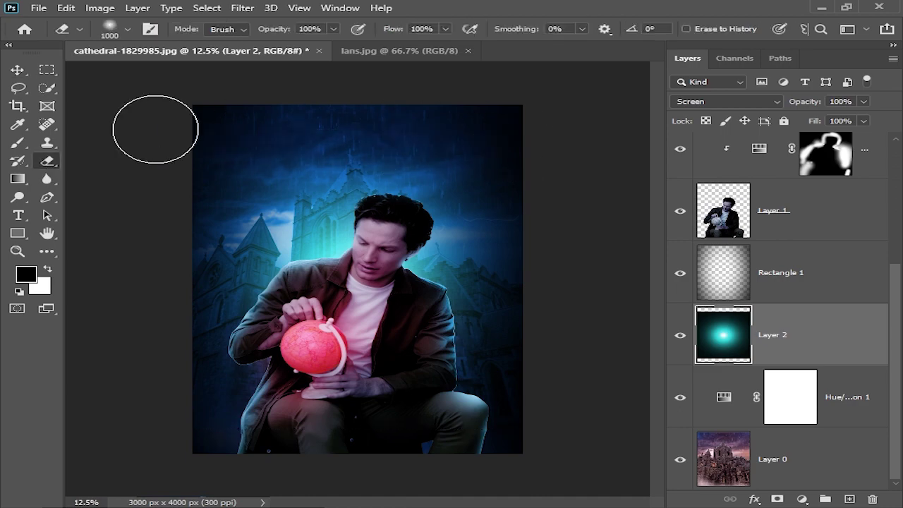
key(v)
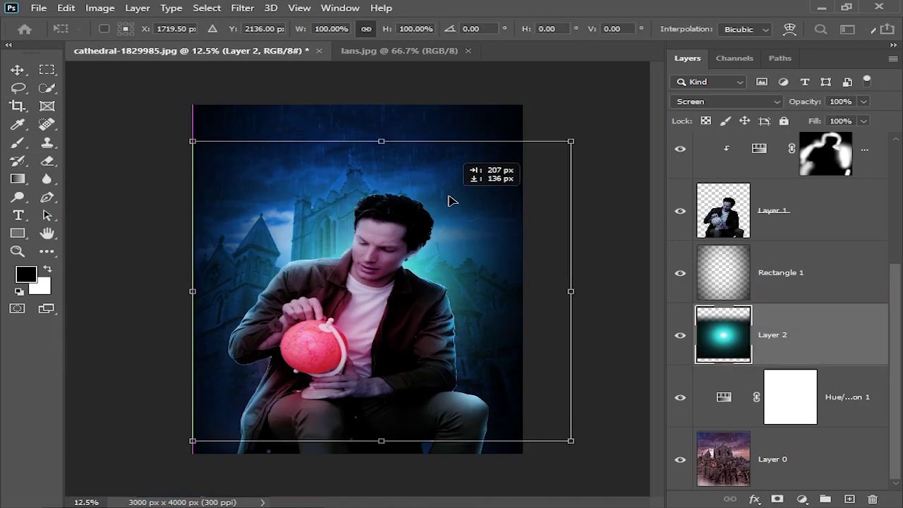
click(550, 265)
key(ctrl+minus)
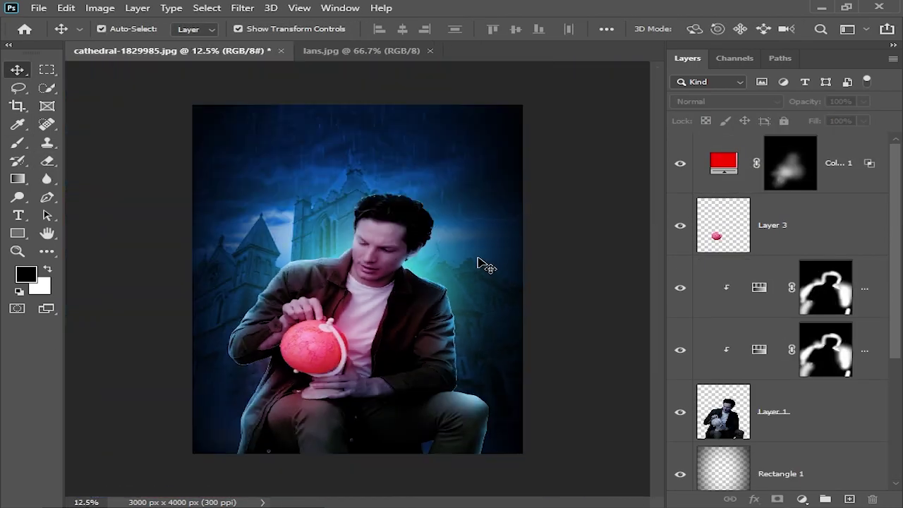
click(485, 266)
Stamp visible into Layer 4 and apply Camera Raw: Contrast +58, Highlights −56, Shadows +56, Clarity +87, Vibrance +52.
key(ctrl+alt+shift+e)
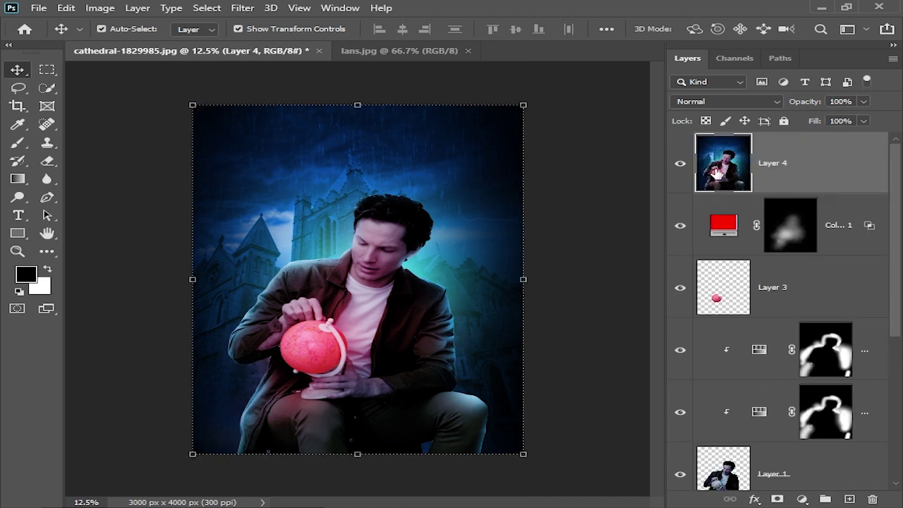
key(ctrl+shift+a)
drag(768, 356, 829, 356)
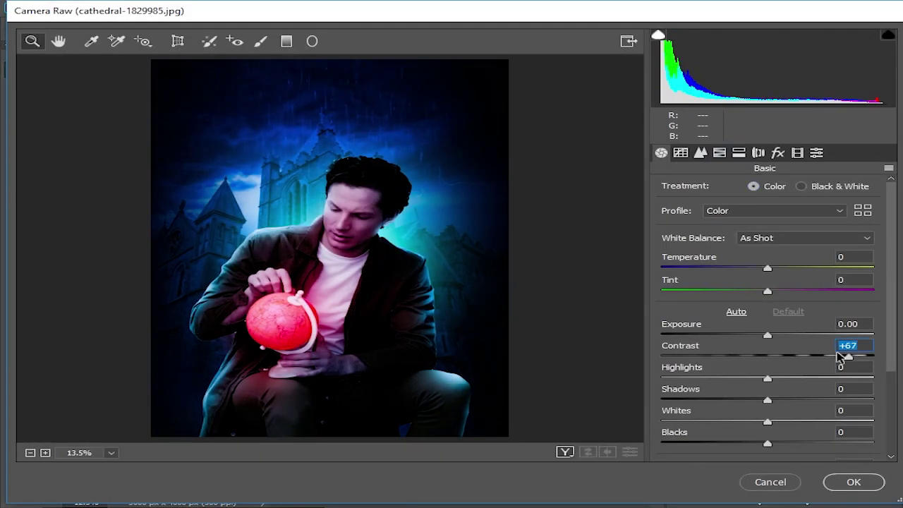
drag(767, 378, 708, 378)
scroll(776, 391, down, 2)
drag(767, 400, 859, 397)
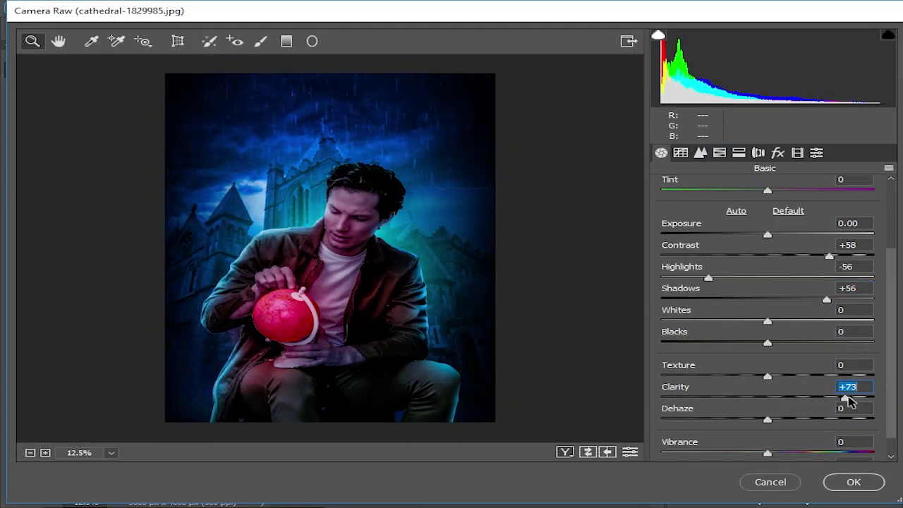
drag(768, 453, 822, 453)
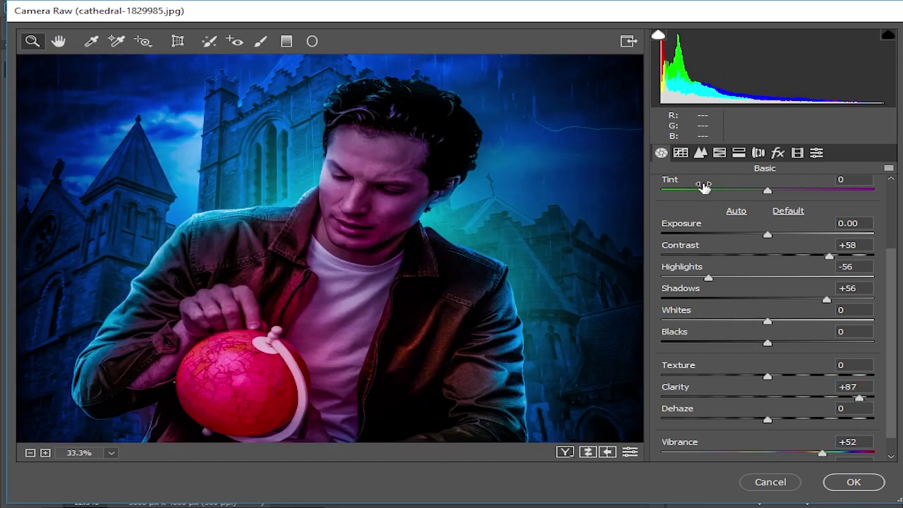
drag(708, 277, 702, 277)
Apply the Camera Raw grade, then add a new 50% gray layer set to Overlay.
key(Return)
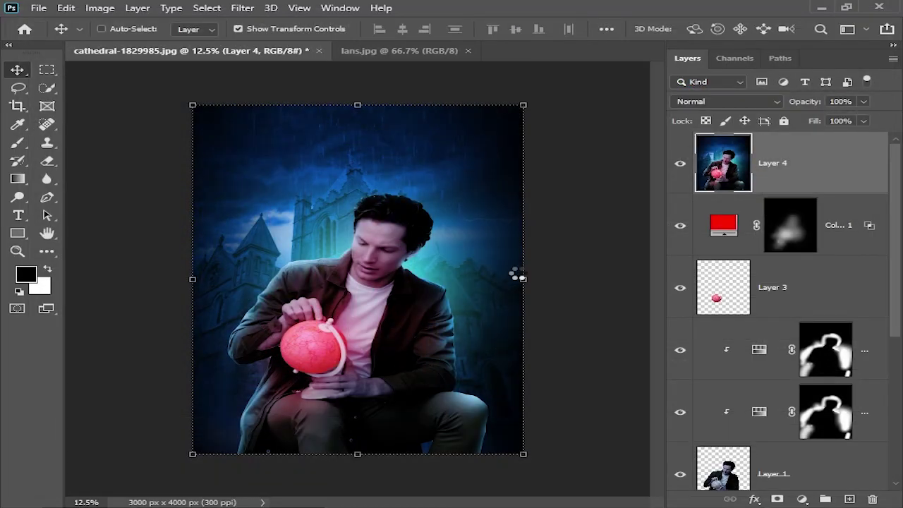
key(ctrl+plus)
key(ctrl+plus)
click(849, 499)
click(67, 7)
click(177, 225)
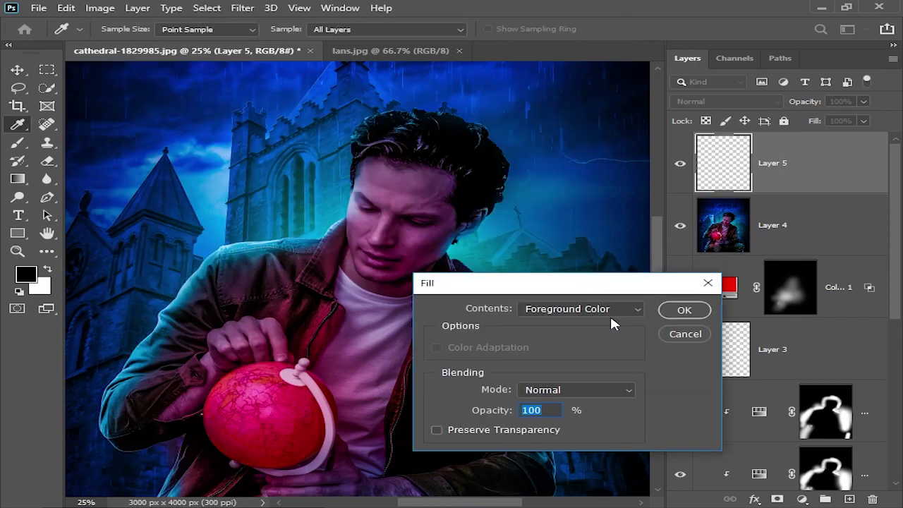
click(578, 309)
click(564, 310)
click(684, 309)
click(726, 101)
Burn shadows onto the man's face, jacket and globe on the gray Overlay layer.
click(705, 264)
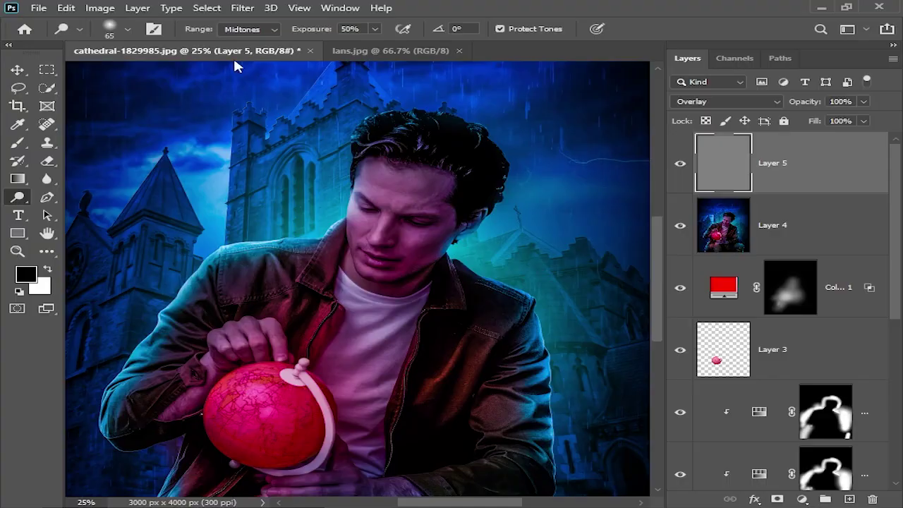
key(shift+o)
key(ctrl+plus)
key(ctrl+plus)
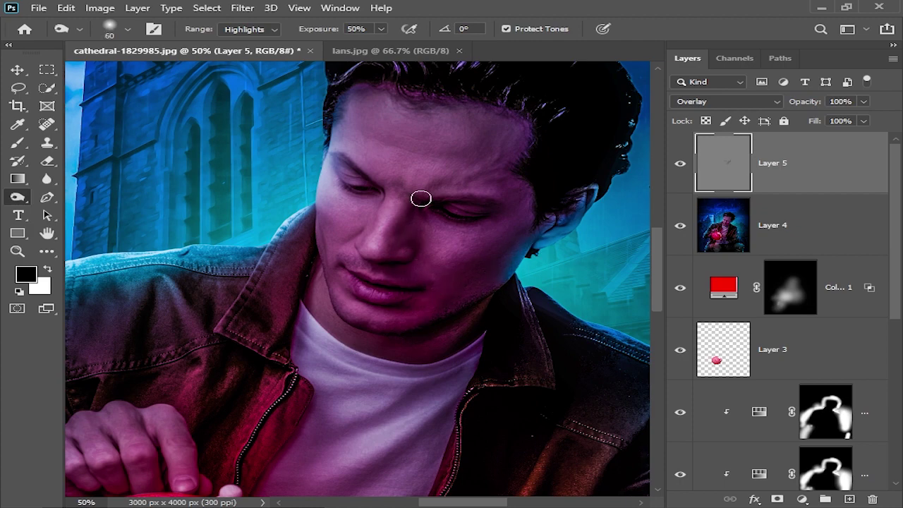
key(ctrl+minus)
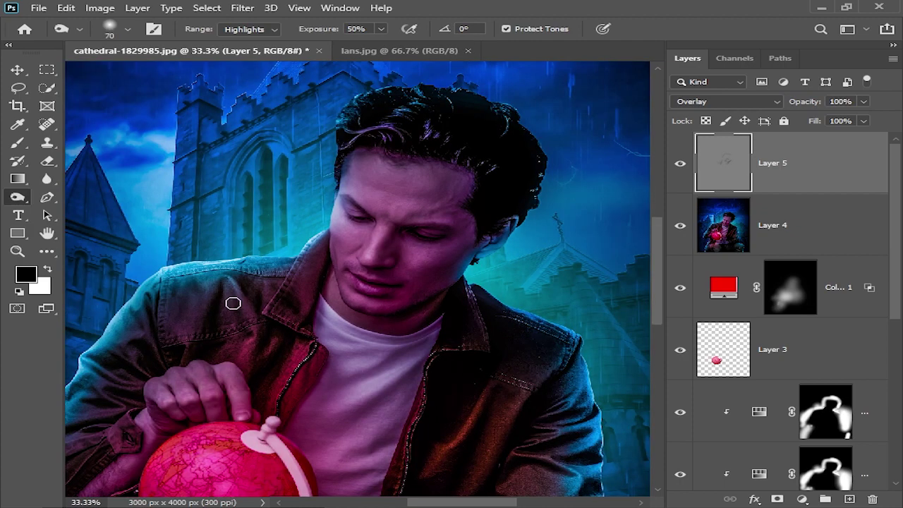
key(ctrl+minus)
key(bracketright)
key(bracketright)
key(bracketright)
scroll(486, 339, down, 4)
key(bracketright)
key(bracketright)
key(bracketright)
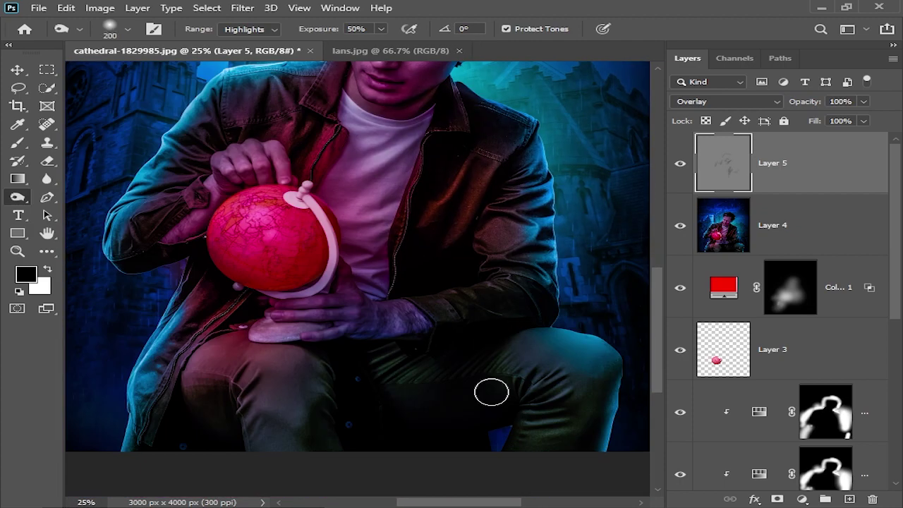
scroll(196, 427, up, 3)
key(bracketleft)
key(bracketleft)
key(bracketleft)
key(ctrl+plus)
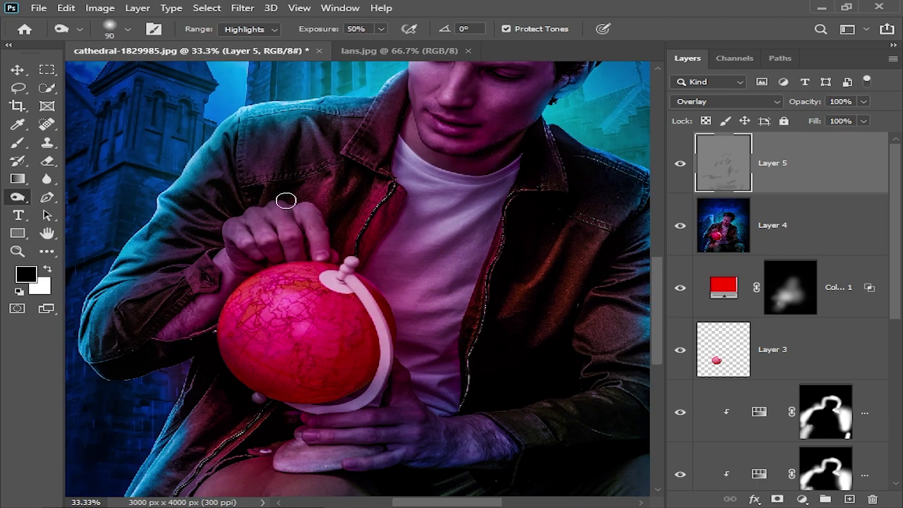
scroll(286, 200, up, 2)
Dodge light onto the man's face with a progressively larger brush.
key(shift+o)
mouse_move(384, 121)
mouse_down()
mouse_move(419, 185)
mouse_move(368, 224)
mouse_up()
key(bracketright)
key(bracketright)
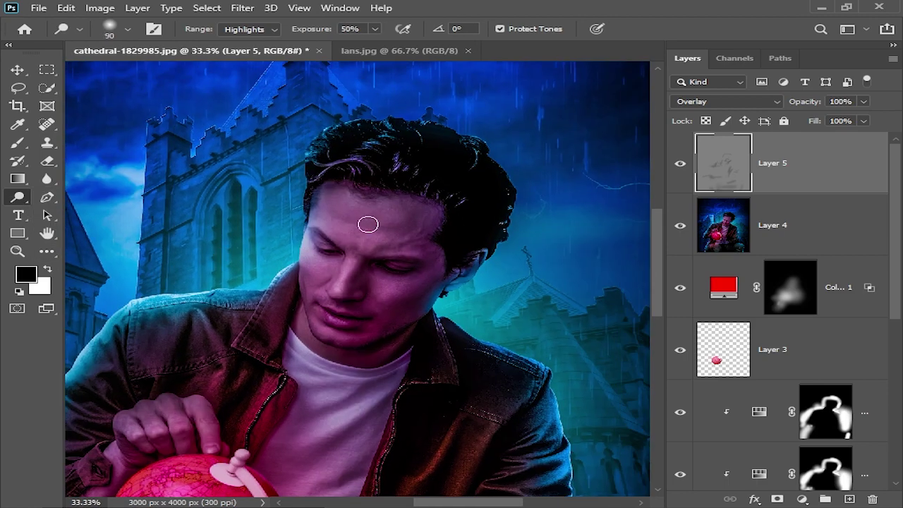
key(ctrl+plus)
key(bracketright)
key(bracketright)
key(ctrl+minus)
key(bracketright)
key(bracketright)
key(bracketright)
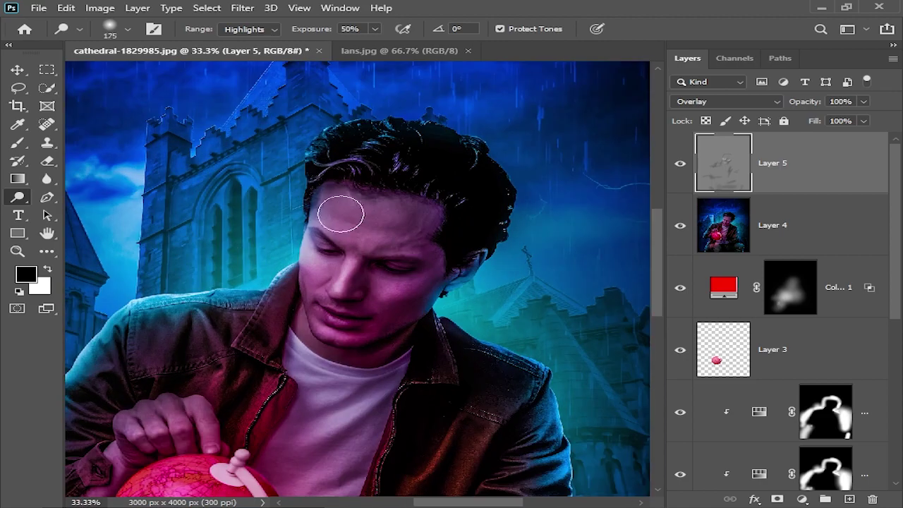
scroll(352, 317, down, 2)
key(bracketright)
scroll(233, 359, left, 3)
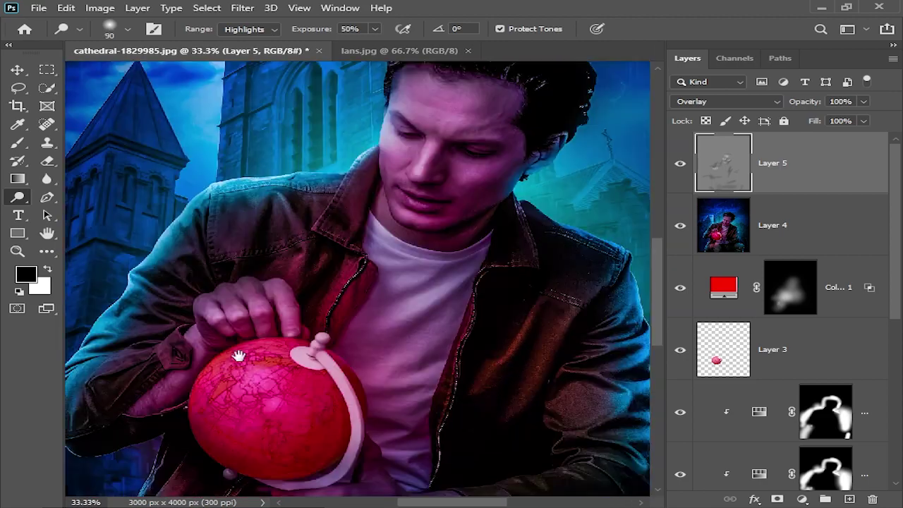
scroll(383, 359, left, 4)
drag(451, 180, 311, 208)
key(ctrl+minus)
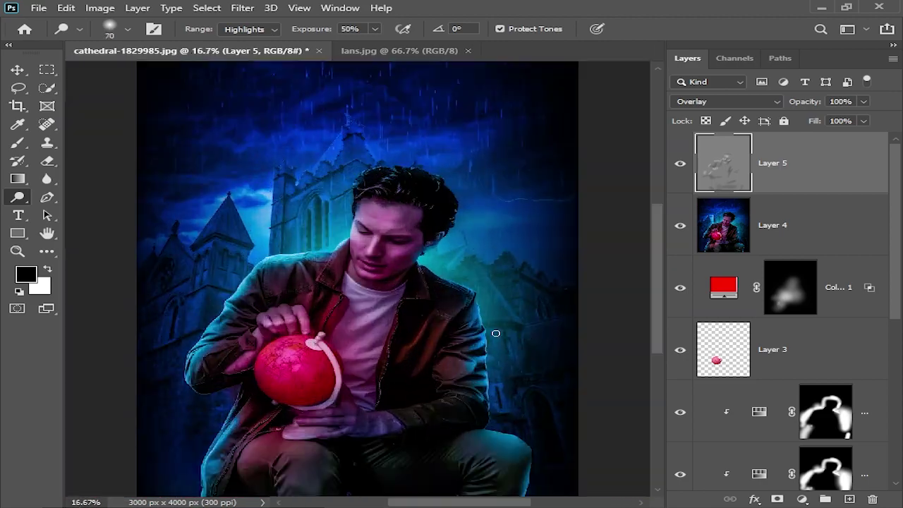
Dodge broader light across the whole figure with a much larger brush.
scroll(424, 278, down, 3)
scroll(375, 247, up, 2)
key(bracketright)
key(bracketright)
key(bracketright)
scroll(375, 246, down, 1)
scroll(357, 335, up, 1)
key(bracketright)
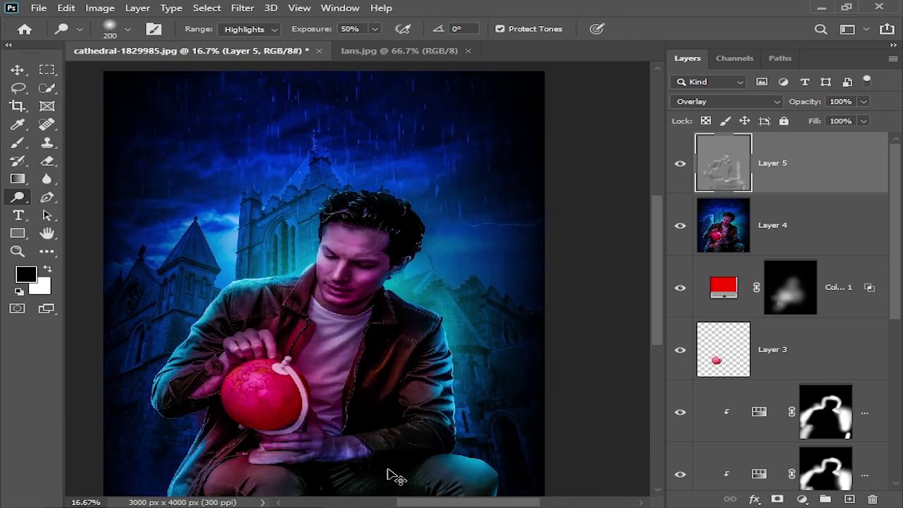
scroll(292, 413, down, 1)
scroll(292, 414, up, 2)
scroll(494, 283, down, 1)
Merge the gray dodge-and-burn layer into the image.
key(v)
key(ctrl+a)
scroll(619, 204, down, 1)
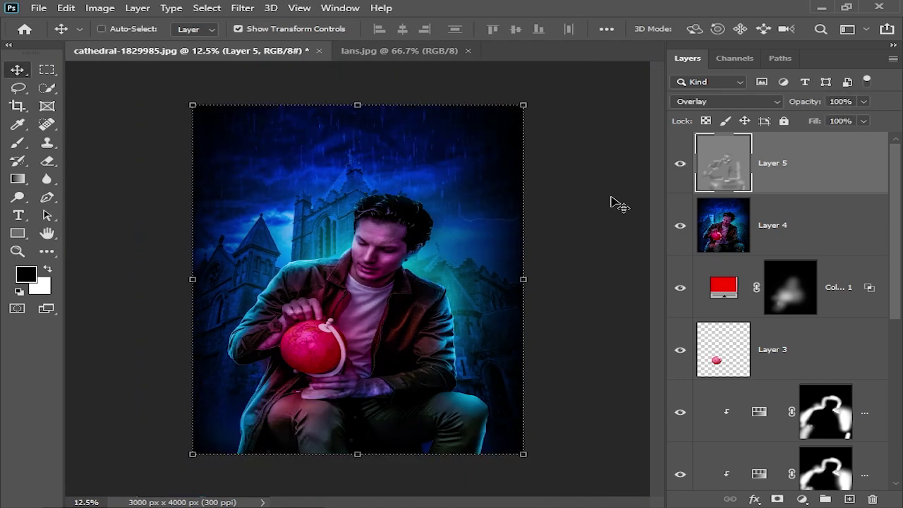
key(Delete)
scroll(424, 282, up, 1)
Apply Color Balance (−28, 0, +31) and type the white title POSTER.
scroll(423, 282, up, 1)
key(ctrl+b)
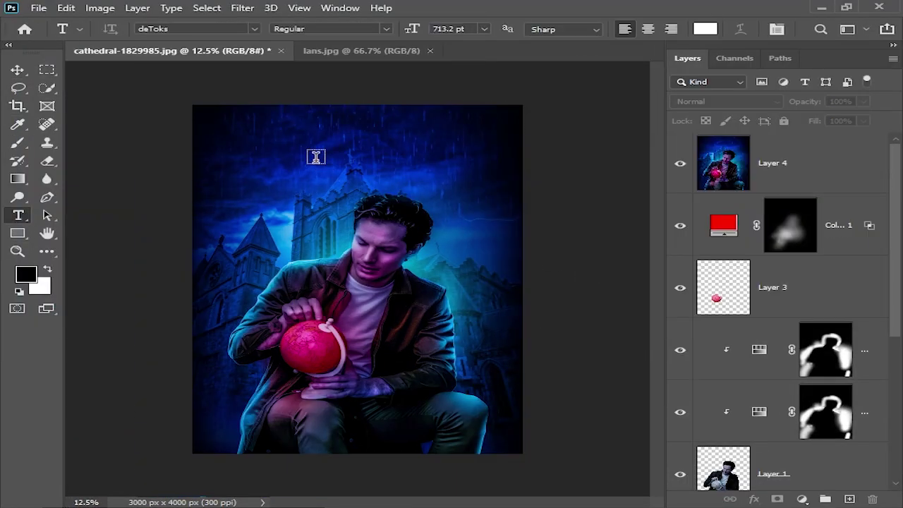
click(315, 156)
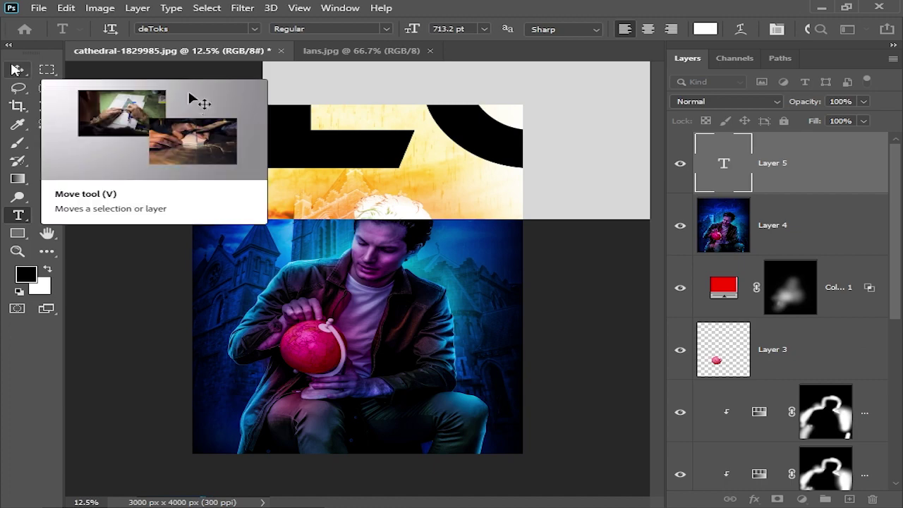
text(POST)
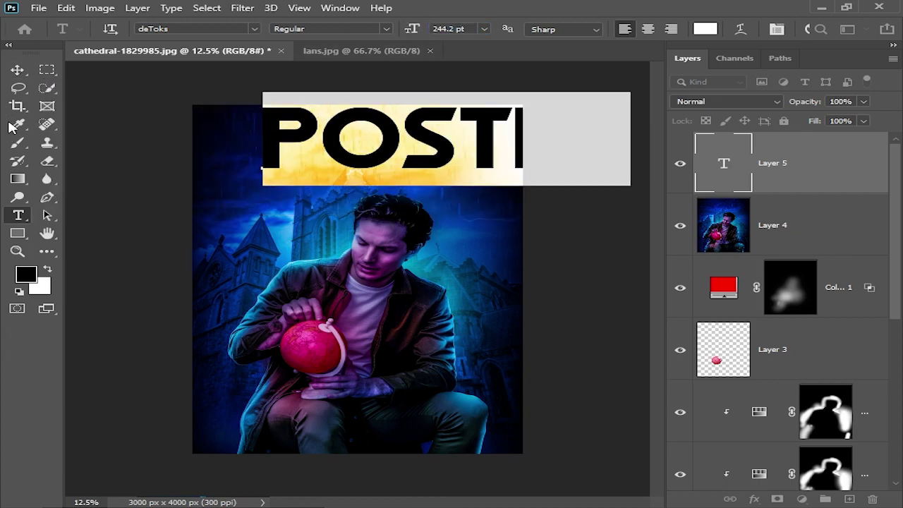
text(ER)
click(14, 68)
key(ctrl+minus)
Duplicate the POSTER title and shrink the copy to about 60%.
key(ctrl+t)
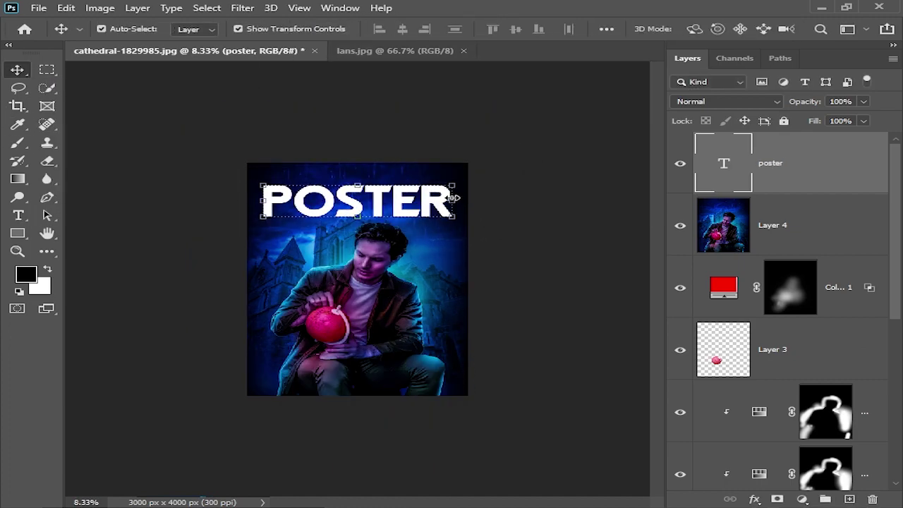
key(ctrl+plus)
key(ctrl+j)
drag(559, 197, 408, 196)
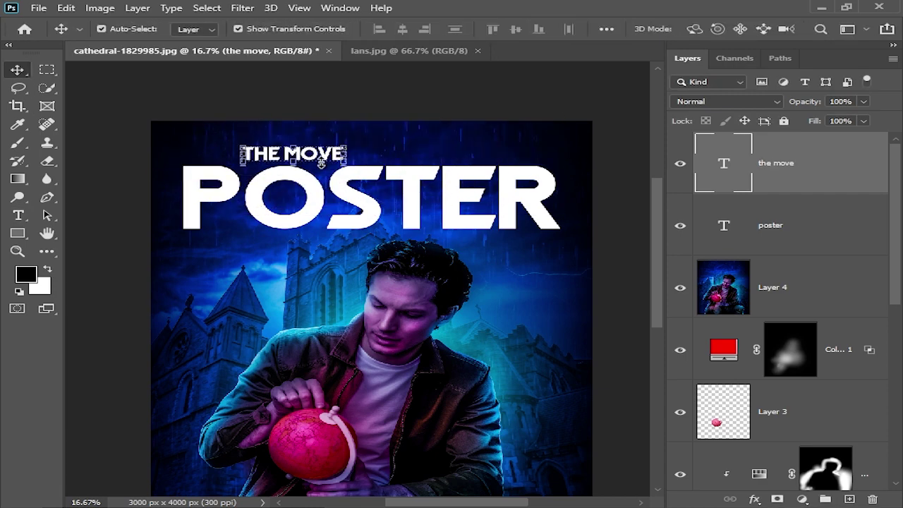
Retype the copy as THE MOVE with tracking 140 and select both title layers.
double_click(368, 153)
click(340, 8)
click(403, 165)
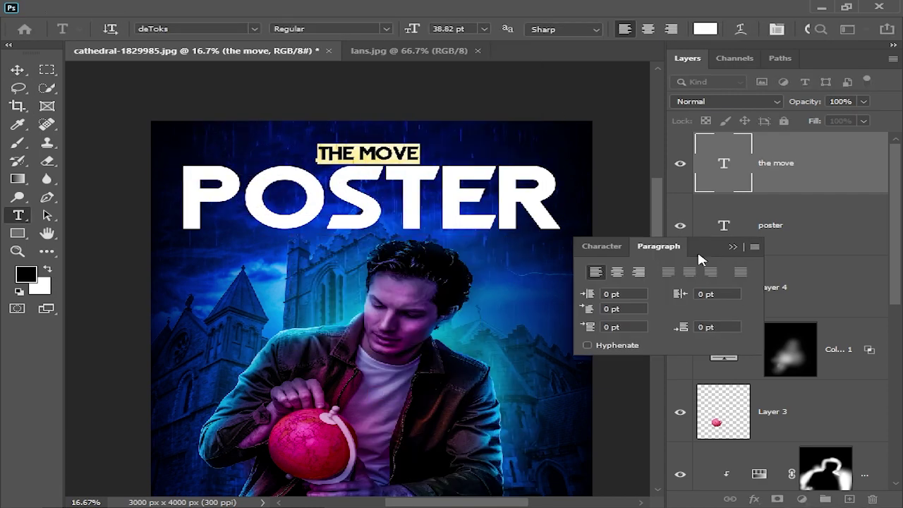
click(708, 303)
text(140v)
key(ctrl+minus)
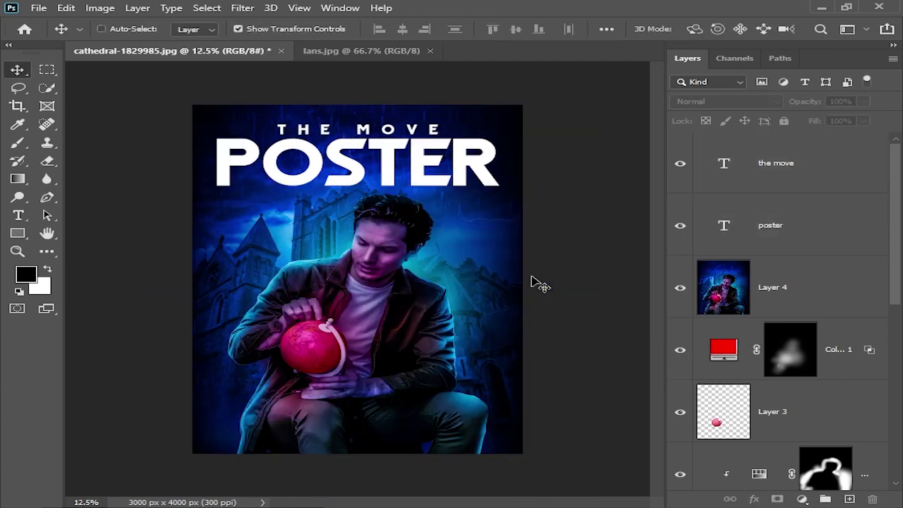
key(ctrl+plus)
shift+click(418, 237)
Merge the titles, then place and scale the credits block along the poster bottom.
key(ctrl+e)
key(ctrl+t)
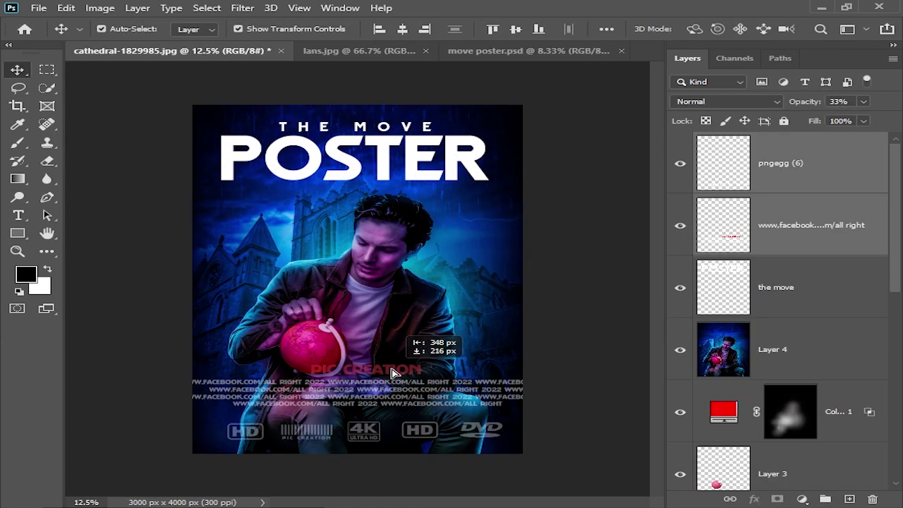
key(Return)
key(ctrl+minus)
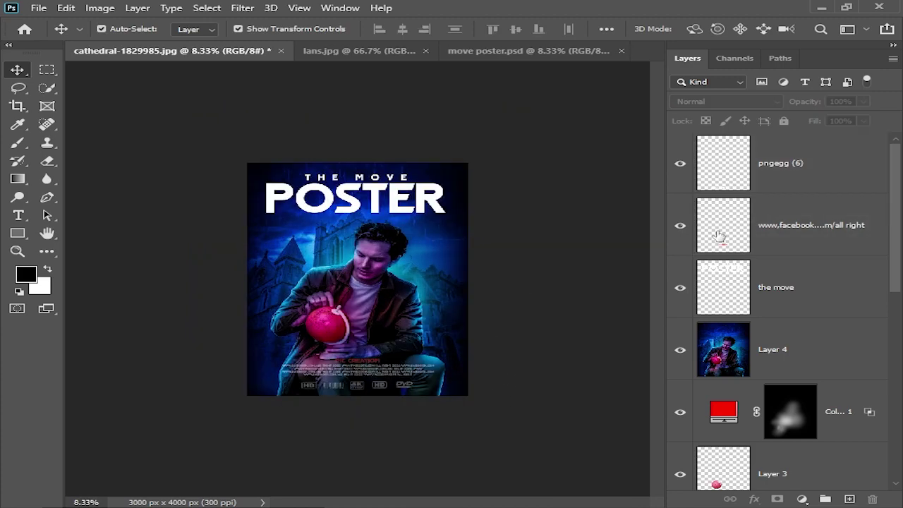
key(ctrl+t)
drag(434, 355, 432, 358)
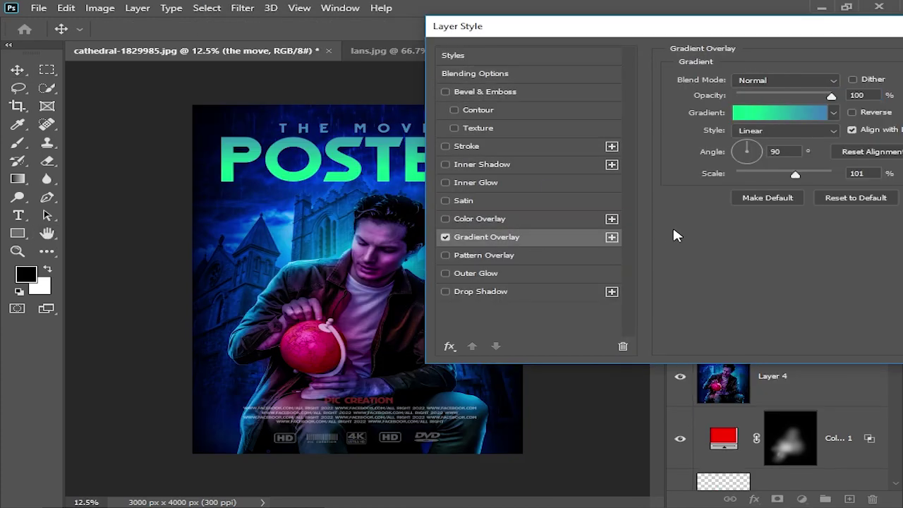
Give the title a Blue_02 Gradient Overlay and apply the final Camera Raw grade.
click(510, 99)
click(561, 121)
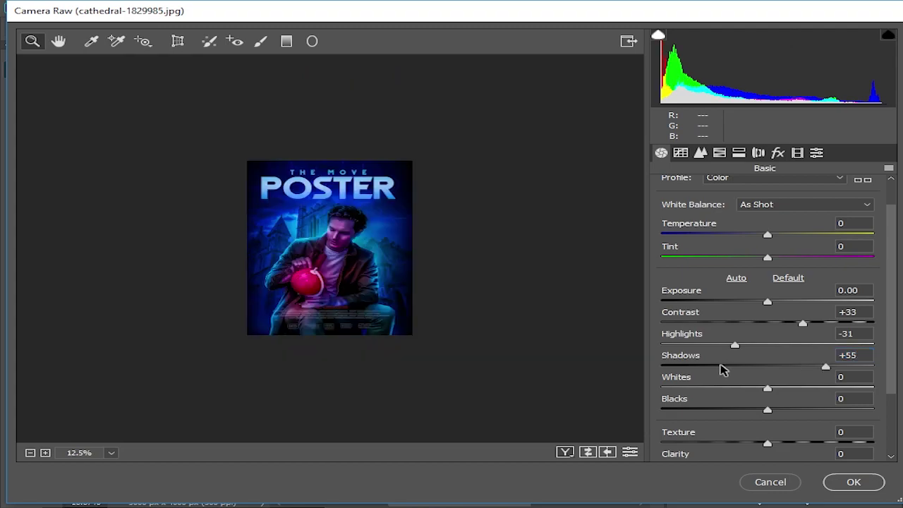
key(Return)
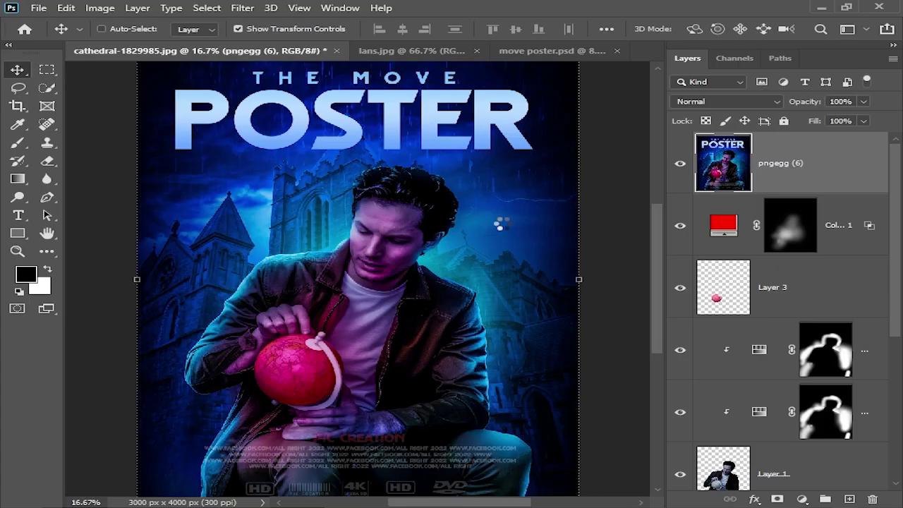